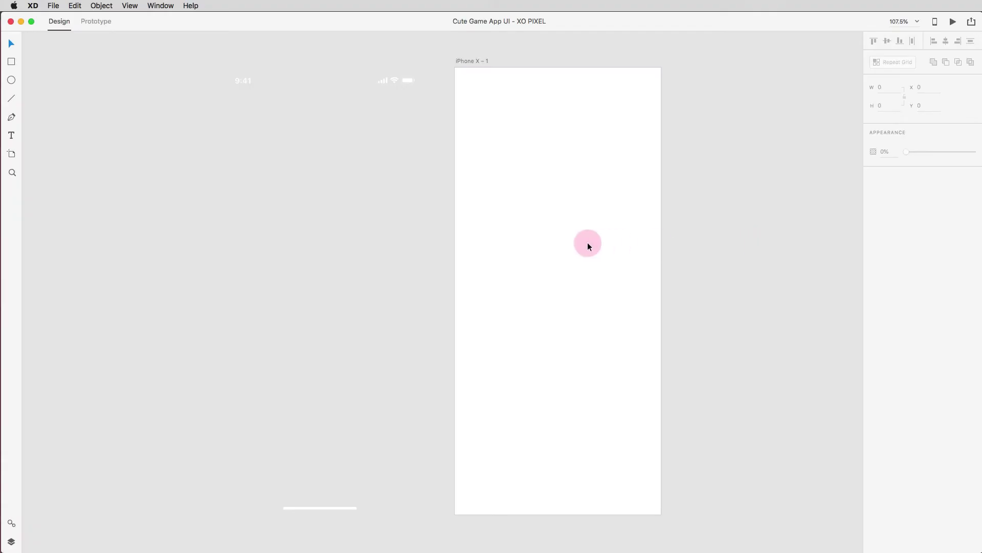
# Give the iPhone X artboard a radial gradient fill with stops #EB80AB and #F59DC2
pyautogui.click(589, 245)
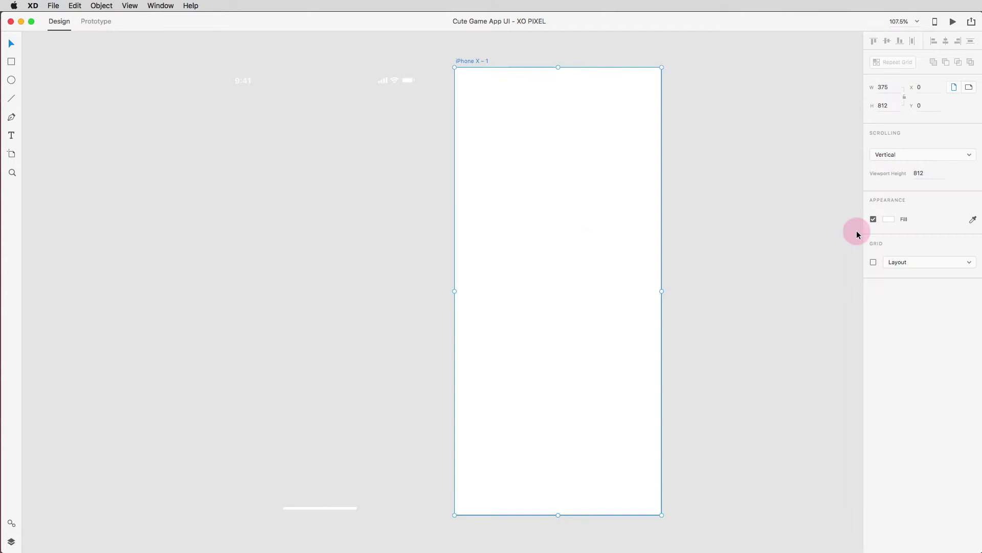
pyautogui.click(891, 219)
pyautogui.click(799, 158)
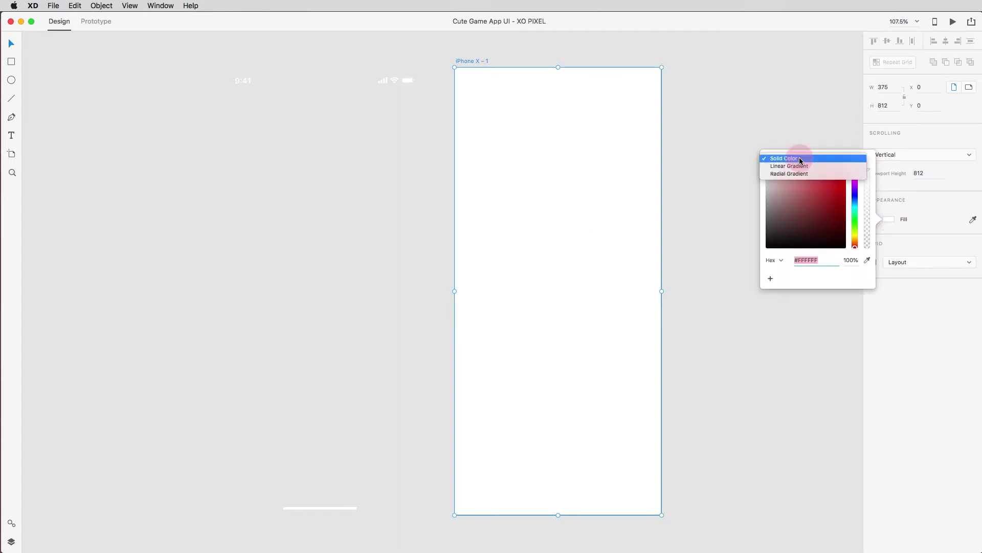
pyautogui.click(798, 172)
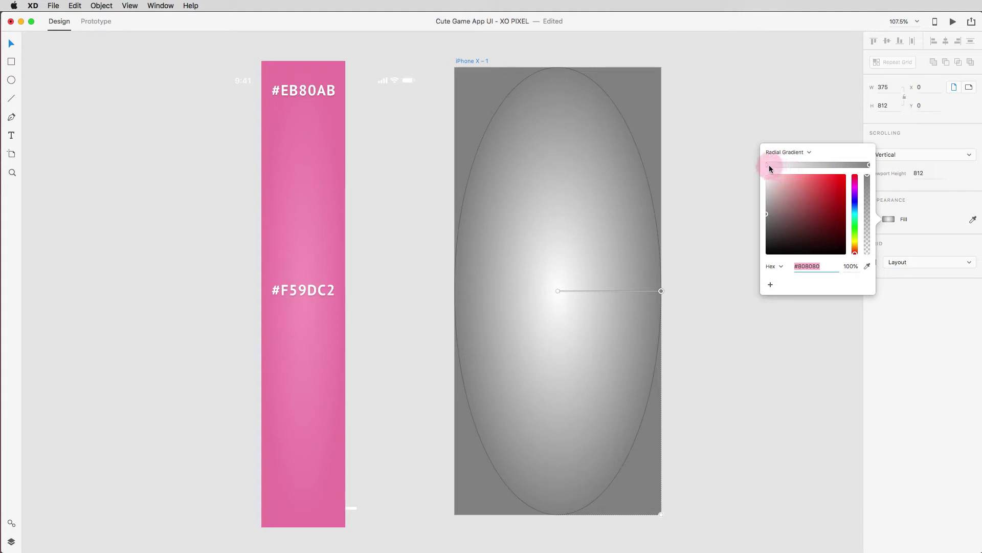
pyautogui.write('#')
pyautogui.write('ab')
pyautogui.press('Return')
pyautogui.click(766, 164)
pyautogui.click(816, 267)
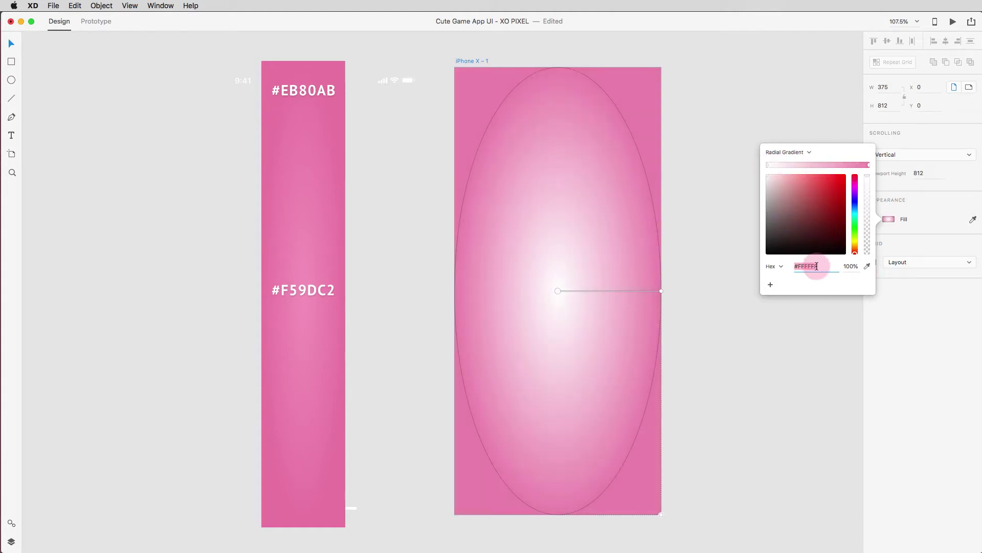
pyautogui.write('#f59dc2')
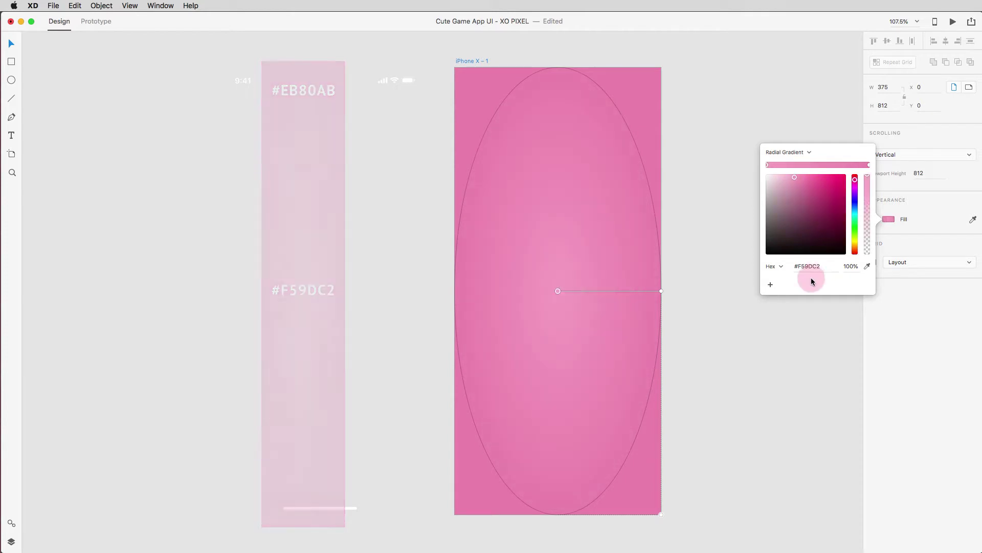
# Enable the artboard's layout grid and set a new column width
pyautogui.click(873, 261)
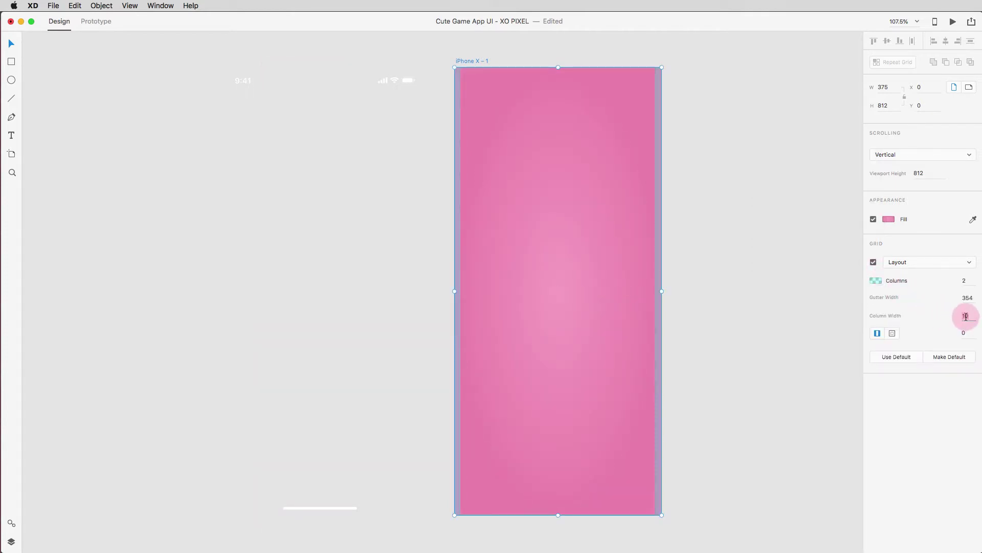
pyautogui.write('40')
pyautogui.press('Return')
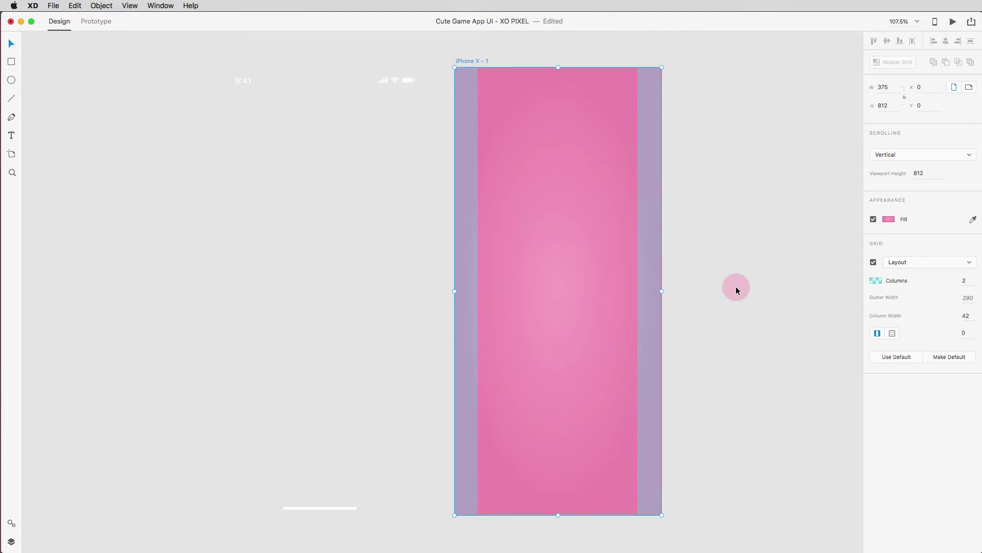
pyautogui.click(737, 289)
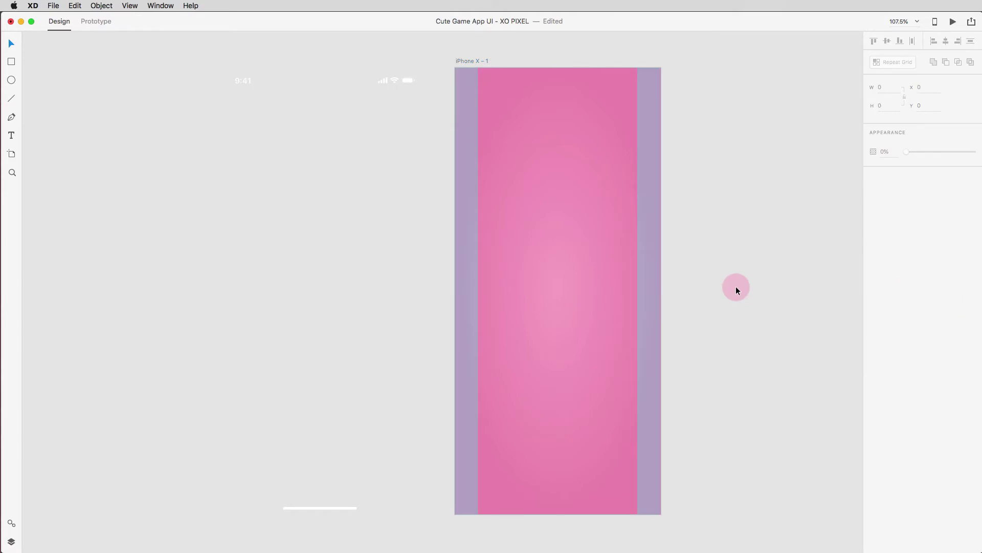
# Move the status bar to the artboard's top edge and the home indicator to its bottom
pyautogui.click(409, 82)
pyautogui.moveTo(408, 82)
pyautogui.mouseDown()
pyautogui.moveTo(646, 88)
pyautogui.moveTo(648, 79)
pyautogui.mouseUp()
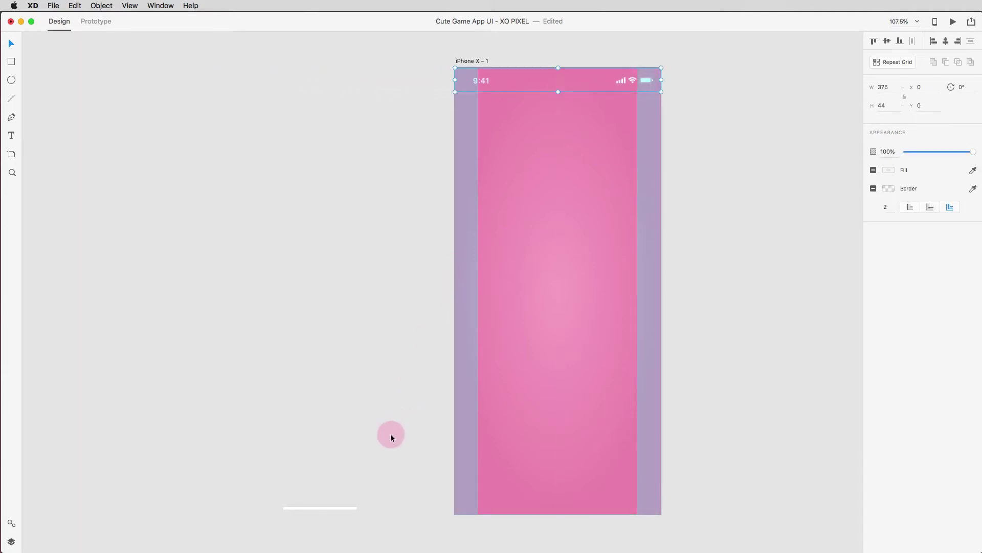
pyautogui.moveTo(333, 506)
pyautogui.mouseDown()
pyautogui.moveTo(613, 497)
pyautogui.moveTo(558, 499)
pyautogui.moveTo(571, 505)
pyautogui.mouseUp()
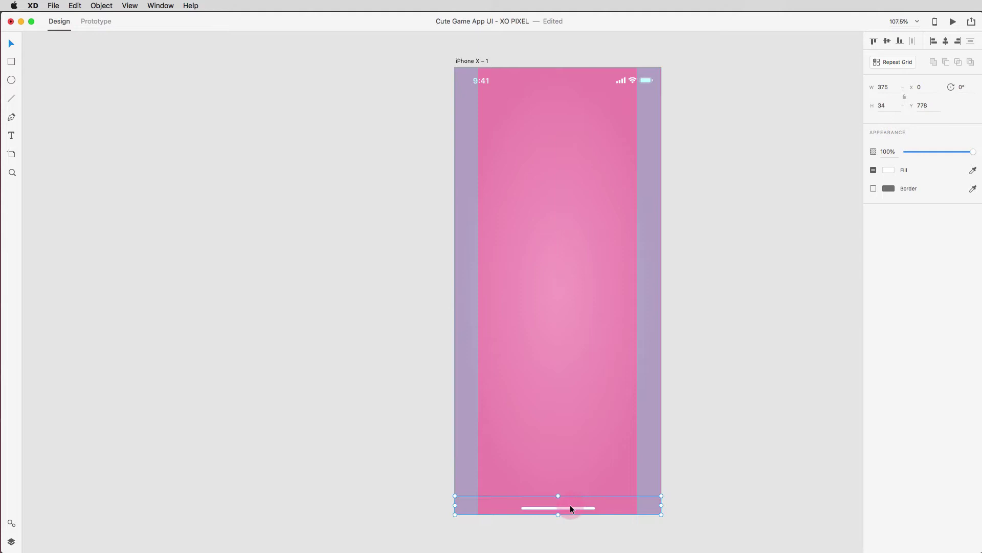
pyautogui.hscroll(3, 433, 225)
# Add a 'Catch the Bubbles' text box near the artboard top
pyautogui.click(432, 225)
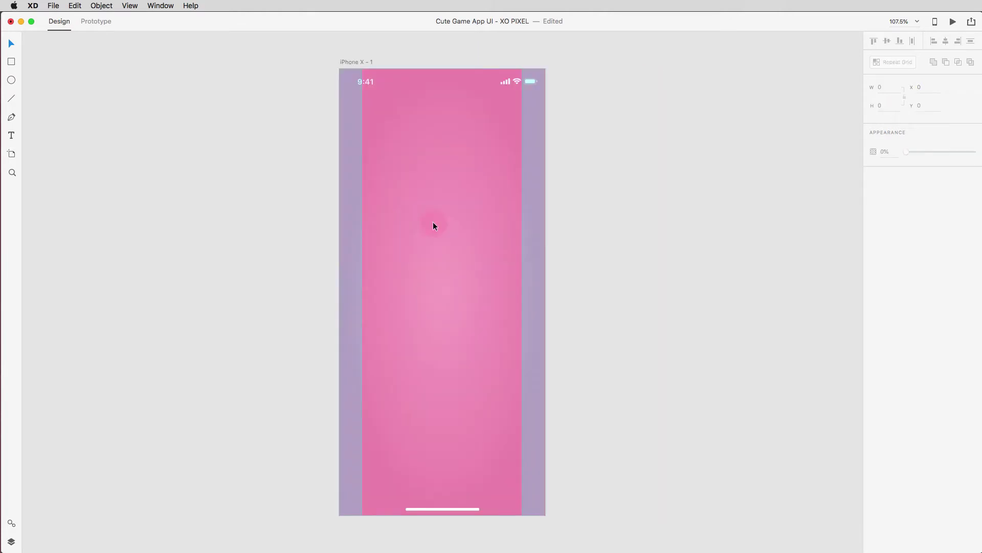
pyautogui.press('t')
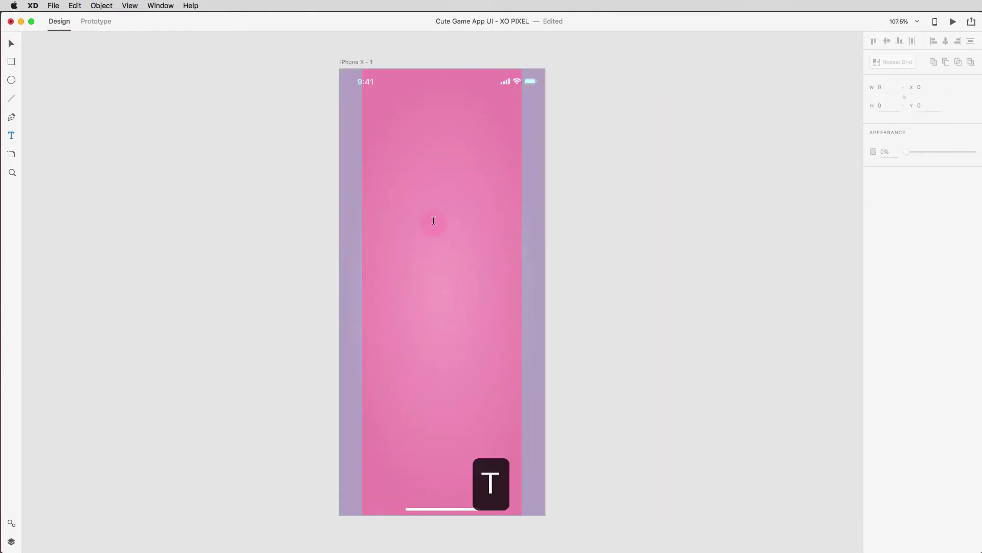
pyautogui.click(389, 161)
pyautogui.write('Catch the')
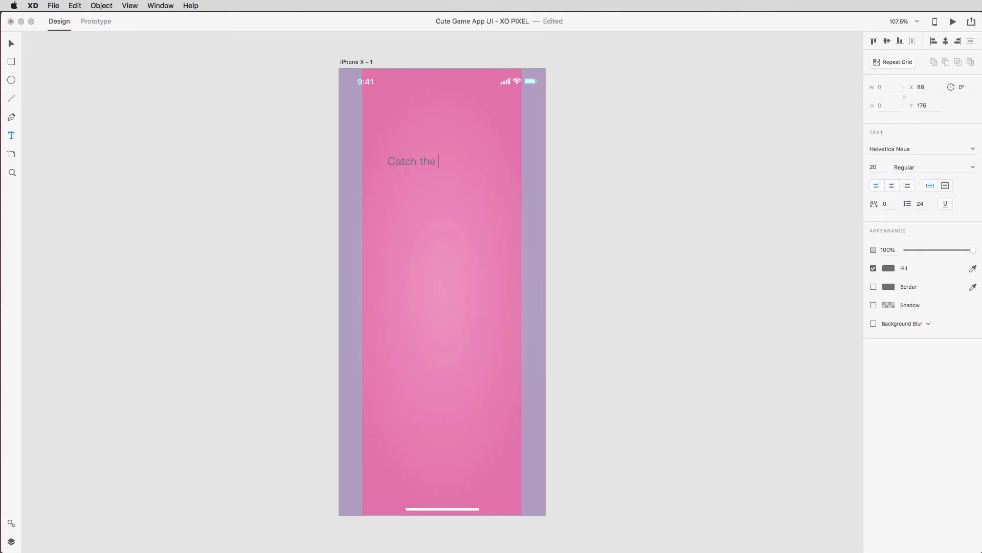
pyautogui.write('Bubbles')
pyautogui.press('super+a')
# Make the heading white Pacifico at size 38 and centre it horizontally
pyautogui.click(897, 149)
pyautogui.write('Pa')
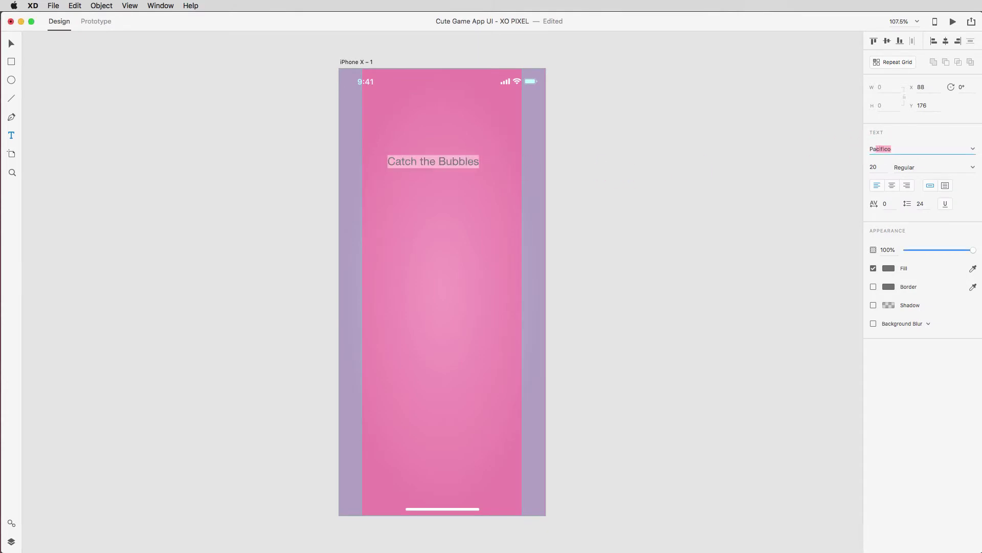
pyautogui.press('Return')
pyautogui.click(876, 166)
pyautogui.write('38')
pyautogui.press('Return')
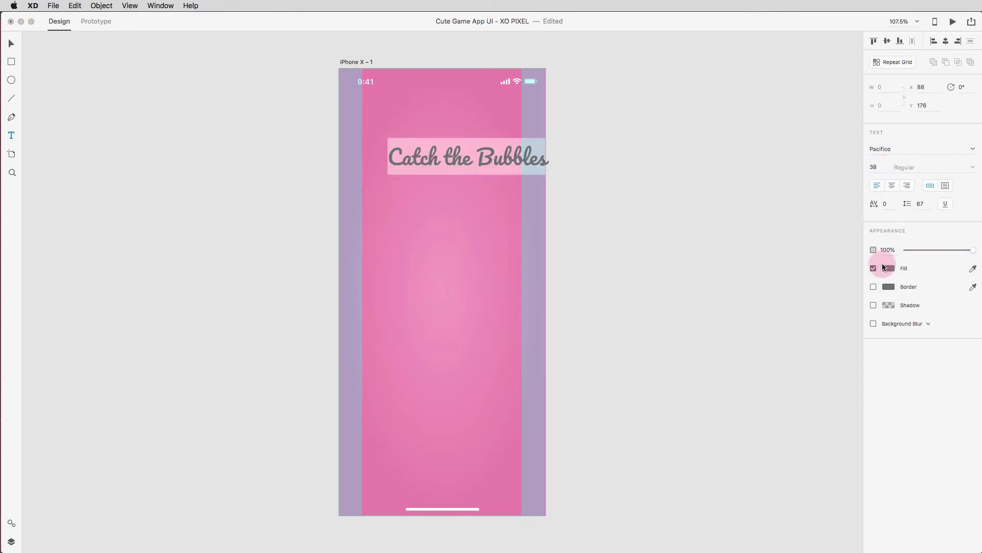
pyautogui.click(888, 267)
pyautogui.click(756, 208)
pyautogui.click(548, 171)
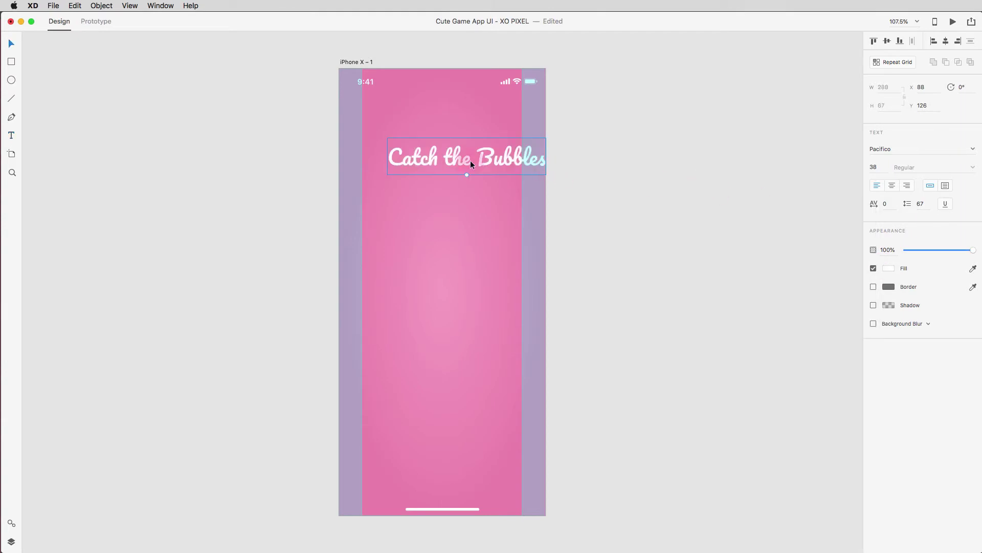
pyautogui.moveTo(470, 161); pyautogui.dragTo(452, 159)
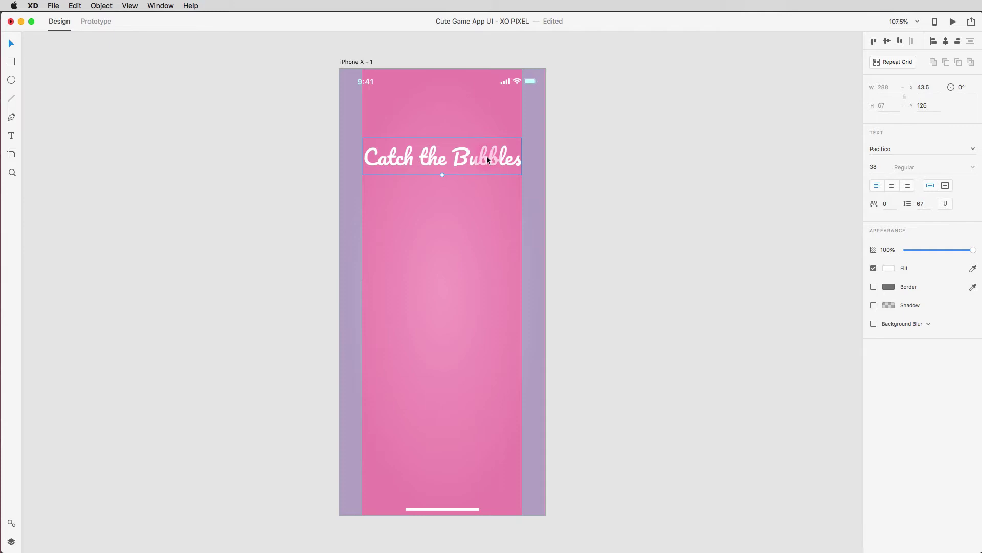
pyautogui.click(568, 169)
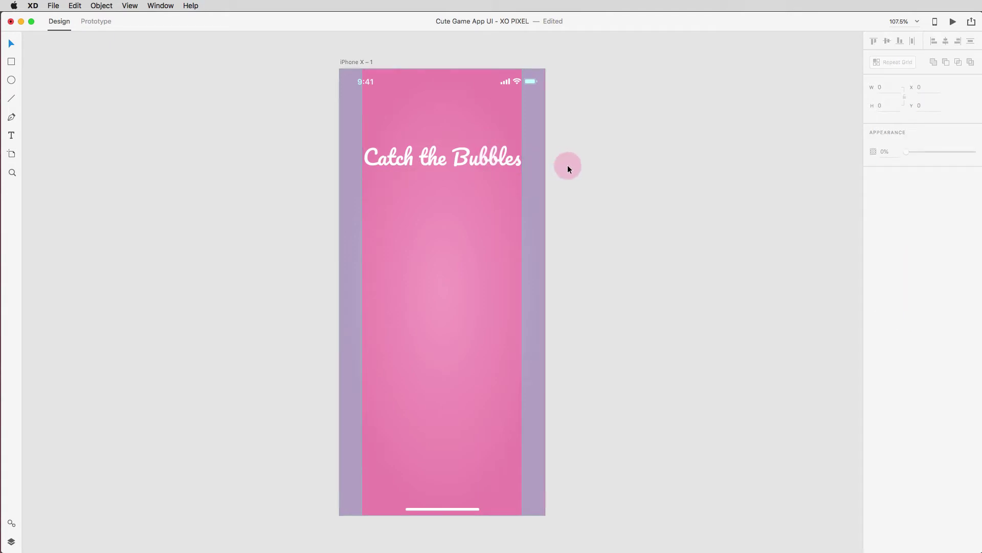
# Draw a large centred circle below the heading, with no border and the yellow gradient swatch fill
pyautogui.press('e')
pyautogui.moveTo(402, 219); pyautogui.dragTo(531, 370)
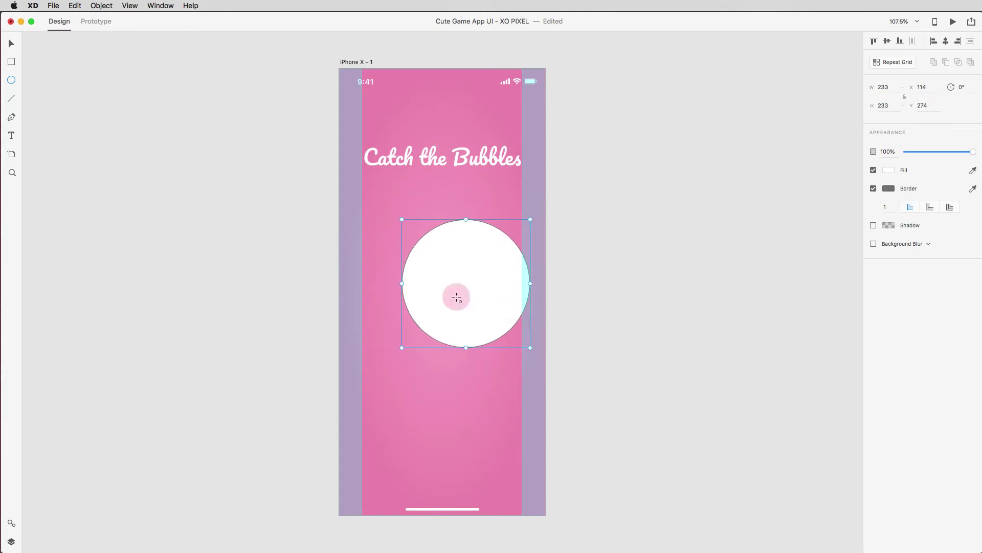
pyautogui.click(461, 304)
pyautogui.moveTo(470, 294); pyautogui.dragTo(446, 292)
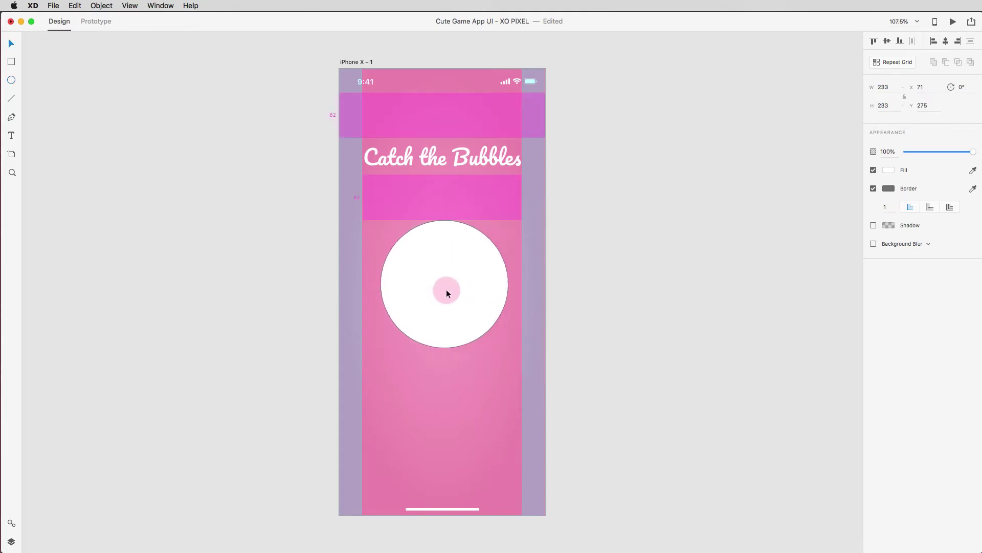
pyautogui.click(873, 188)
pyautogui.click(11, 523)
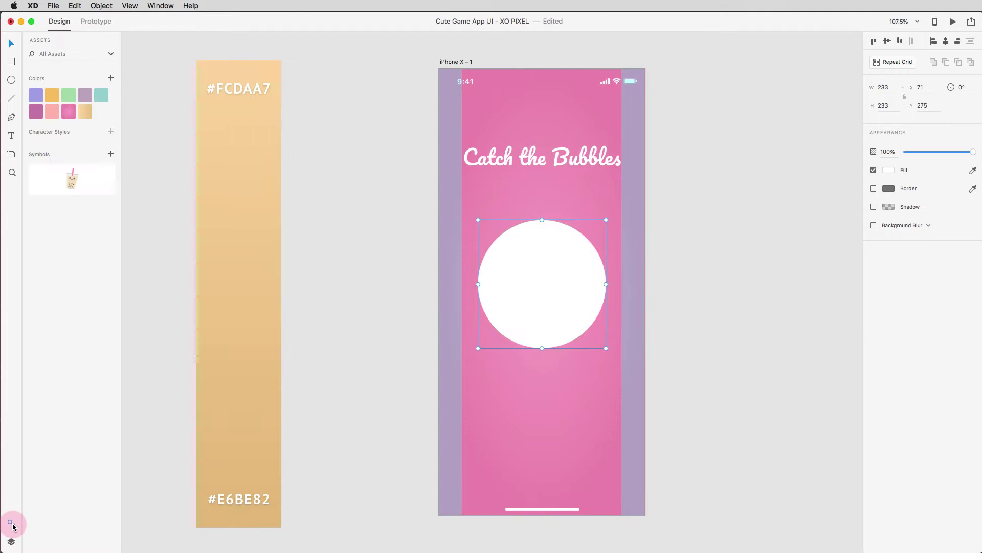
pyautogui.click(85, 112)
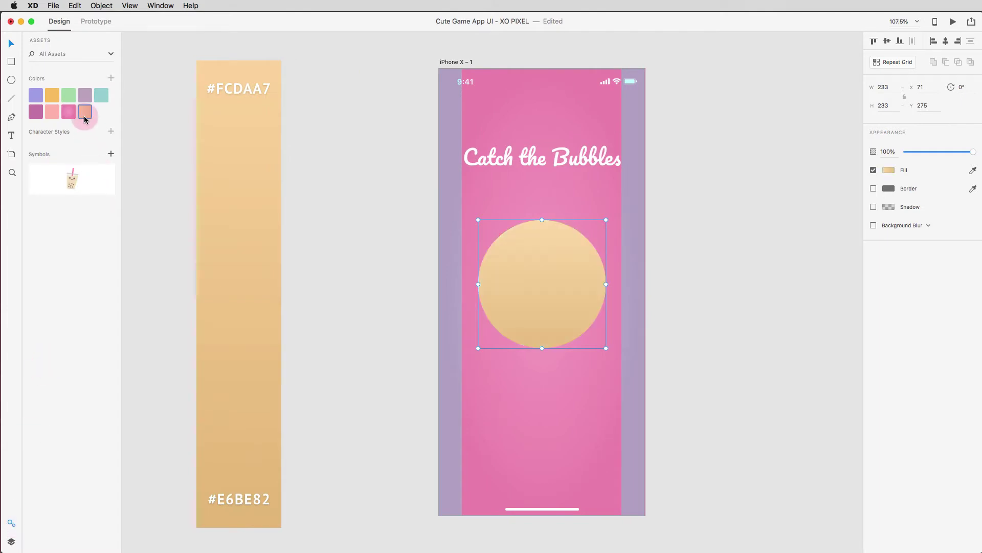
pyautogui.click(417, 274)
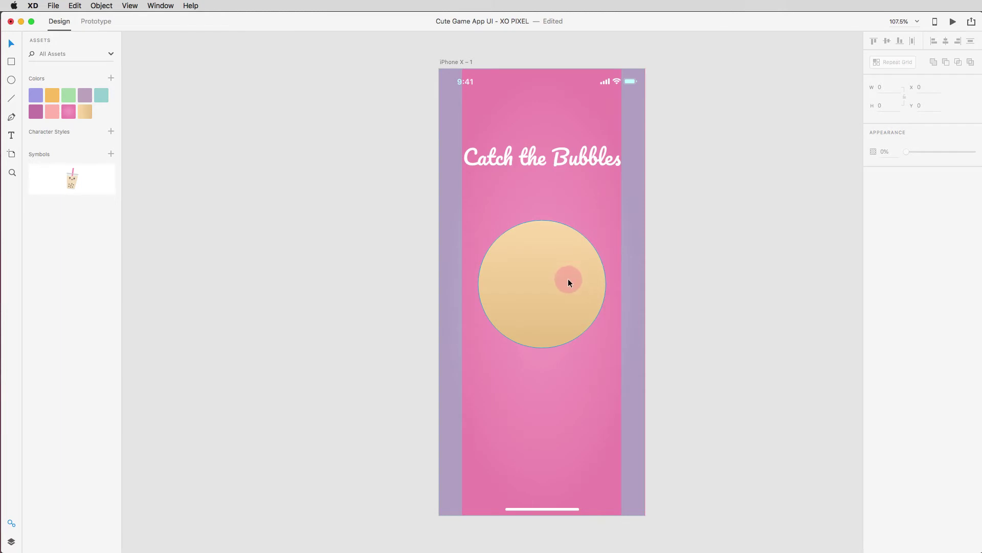
# Drag the circle's anchor points into a crescent, pulling the top point up and right
pyautogui.click(569, 282)
pyautogui.moveTo(479, 284); pyautogui.dragTo(522, 282)
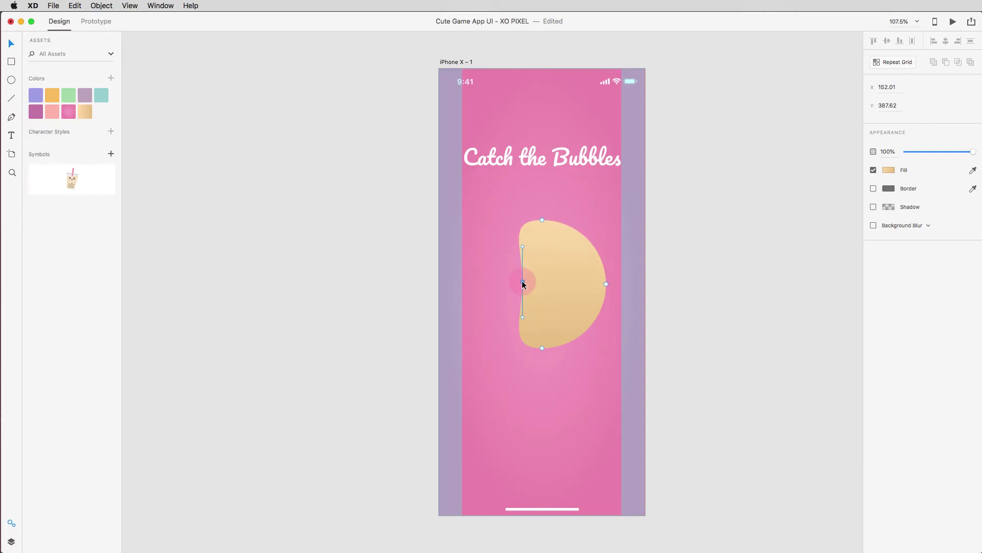
pyautogui.click(522, 313)
pyautogui.moveTo(521, 317); pyautogui.dragTo(498, 325)
pyautogui.click(541, 240)
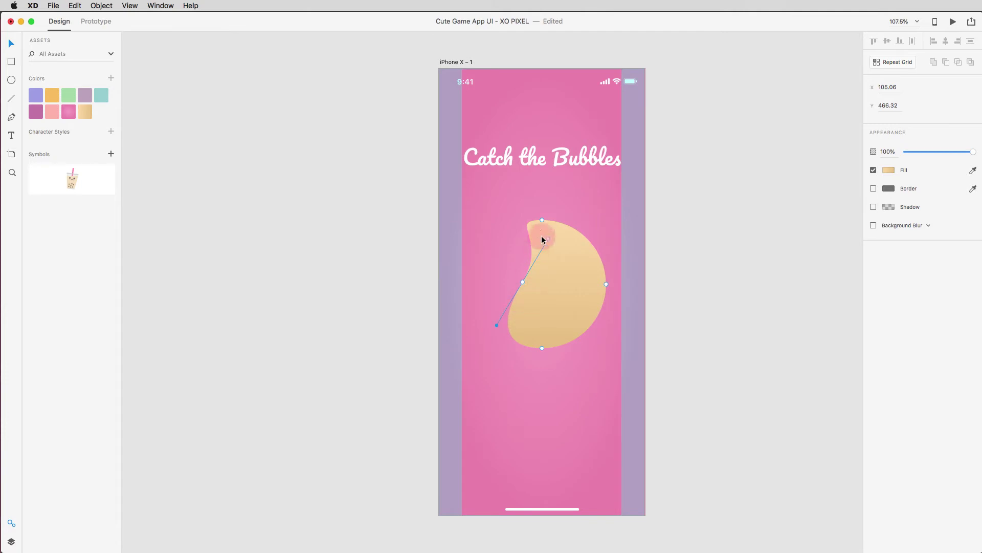
pyautogui.moveTo(543, 222); pyautogui.dragTo(564, 204)
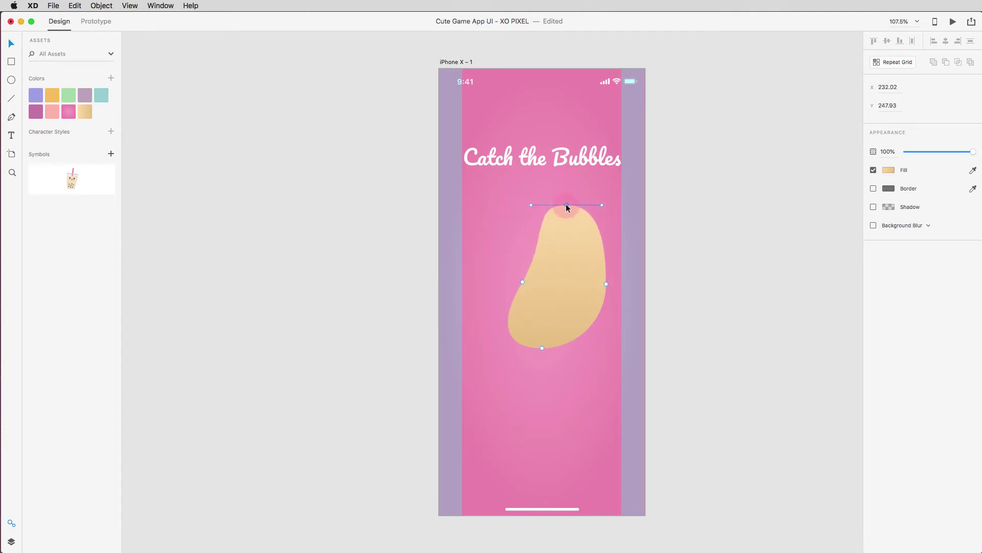
pyautogui.moveTo(564, 205); pyautogui.dragTo(568, 213)
# Refine the blob's left-side curves and points into a rounded bean outline
pyautogui.moveTo(523, 282); pyautogui.dragTo(507, 283)
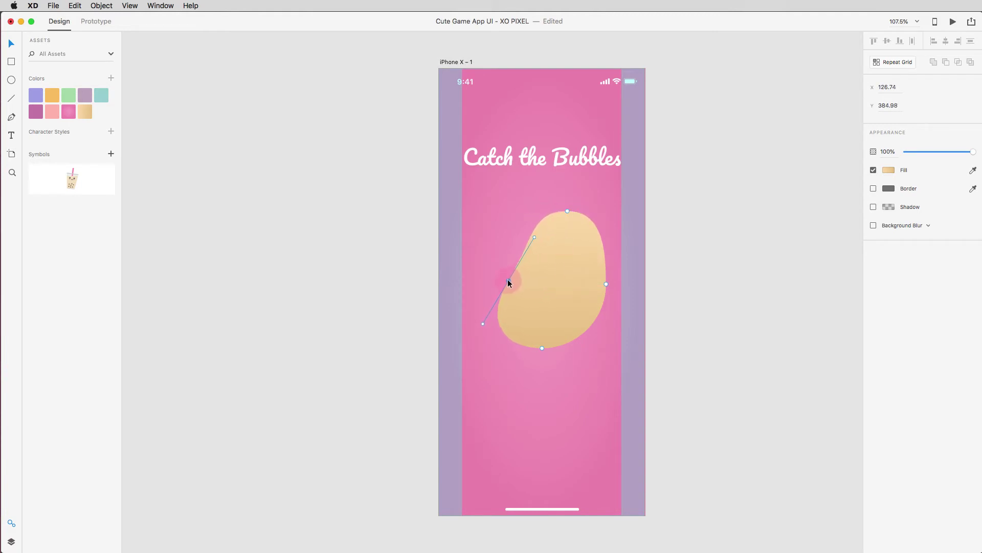
pyautogui.moveTo(532, 238); pyautogui.dragTo(546, 243)
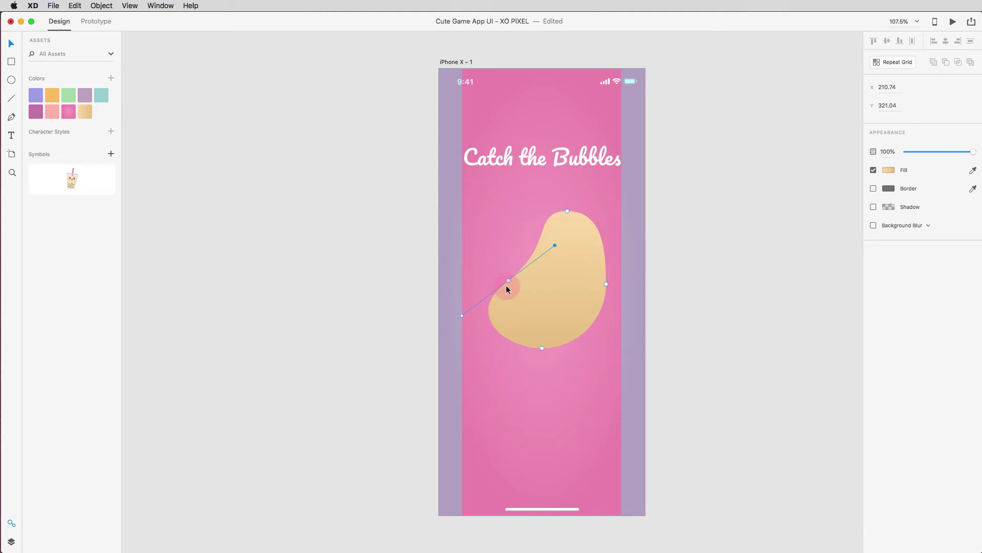
pyautogui.moveTo(506, 284); pyautogui.dragTo(505, 275)
pyautogui.moveTo(567, 211); pyautogui.dragTo(561, 205)
pyautogui.moveTo(504, 275); pyautogui.dragTo(503, 283)
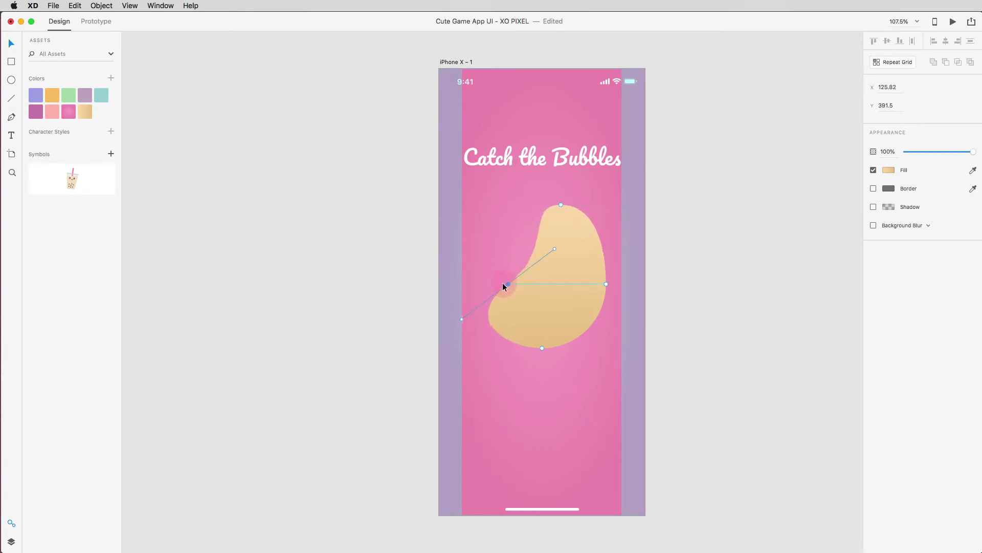
pyautogui.moveTo(551, 241); pyautogui.dragTo(551, 254)
pyautogui.moveTo(503, 284); pyautogui.dragTo(507, 275)
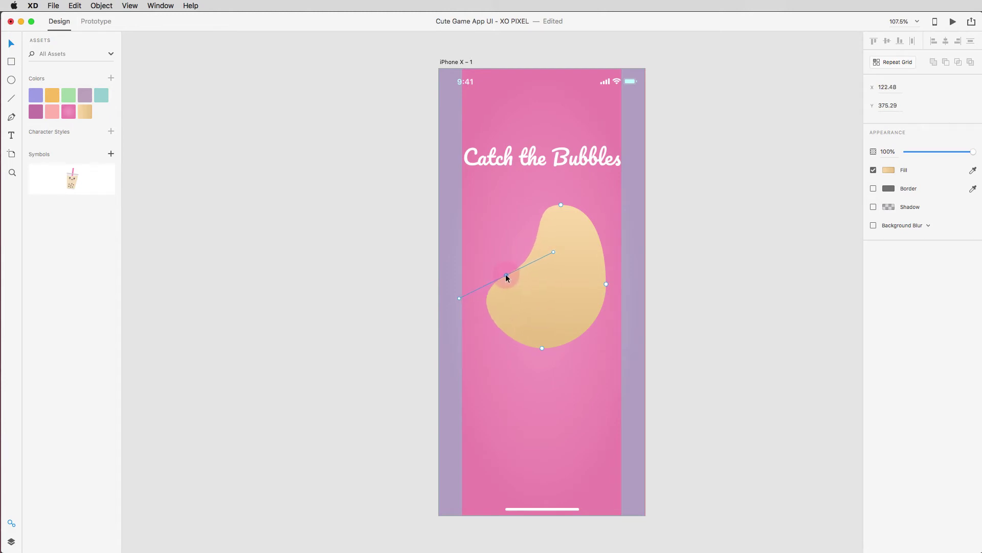
pyautogui.press('Escape')
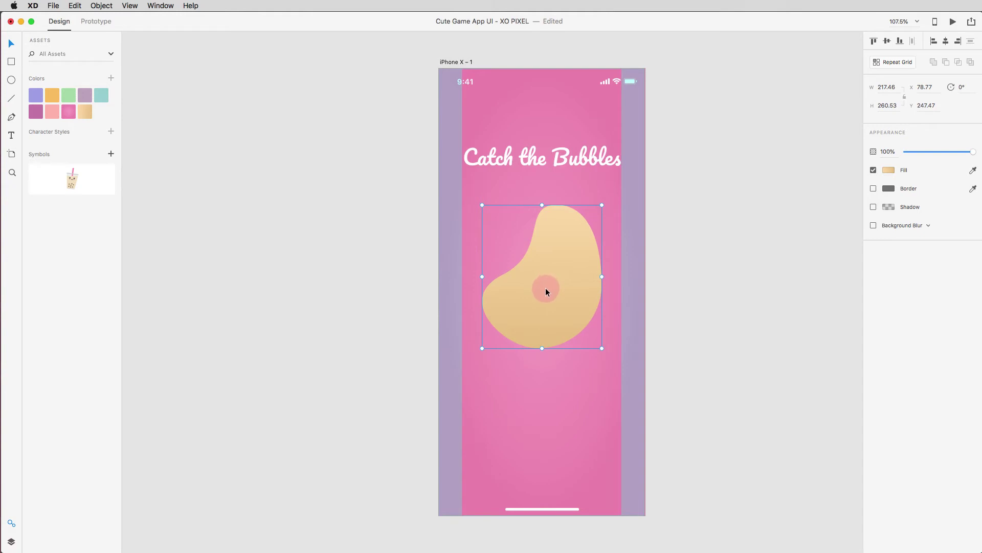
# Shrink the bean shape and shift it slightly up-left below the title
pyautogui.moveTo(483, 348); pyautogui.dragTo(498, 330)
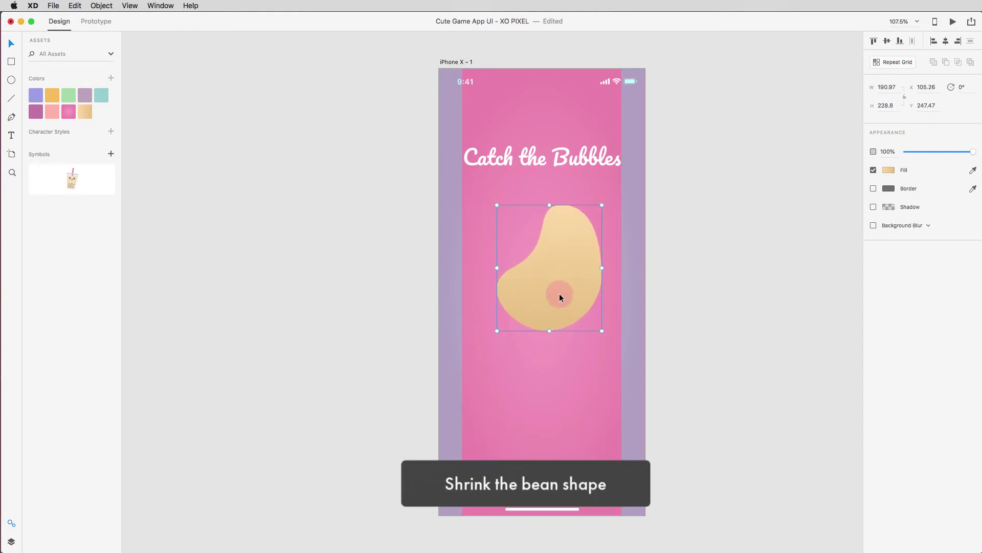
pyautogui.moveTo(560, 299); pyautogui.dragTo(553, 291)
pyautogui.click(693, 278)
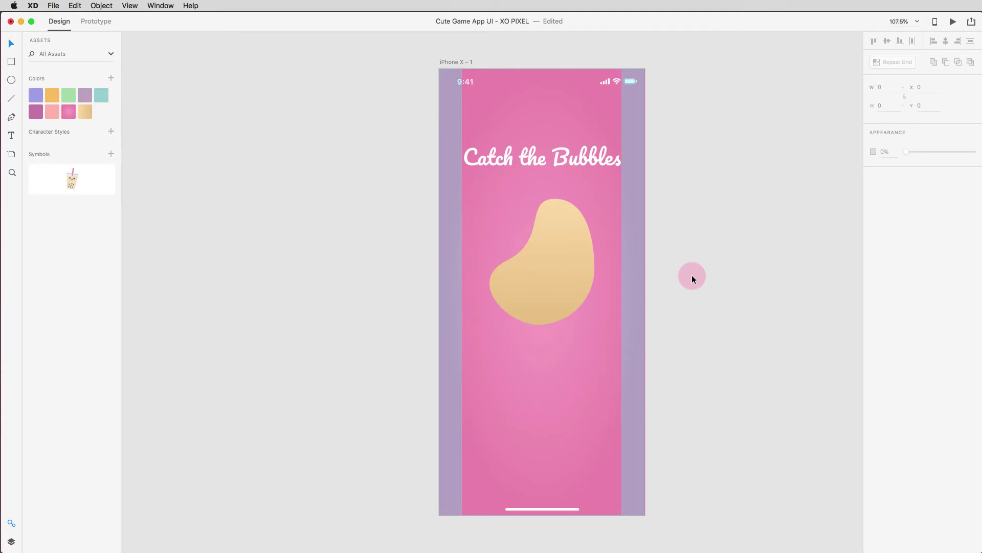
# Draw a small borderless white circle on the bean's top edge
pyautogui.press('e')
pyautogui.scroll(5, 561, 192)
pyautogui.scroll(1, 545, 196)
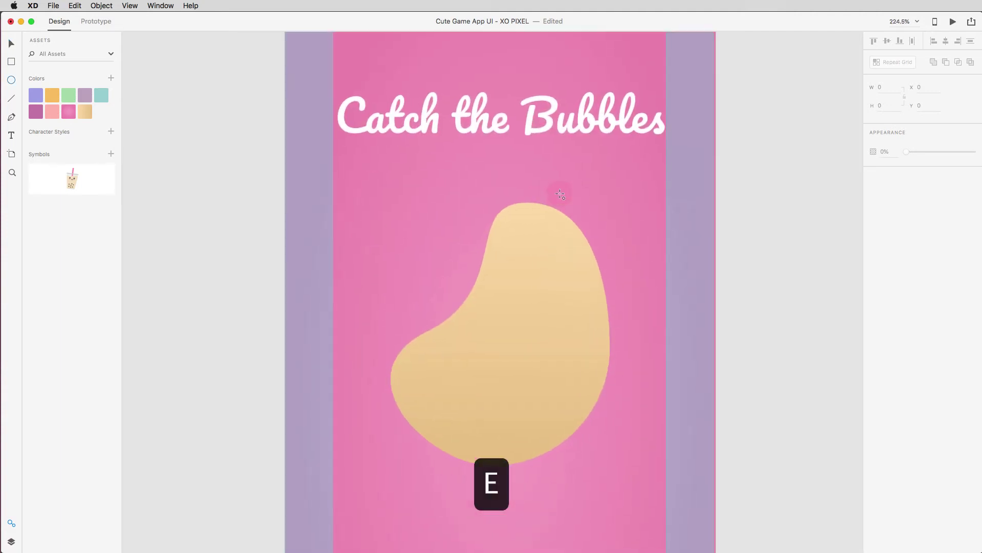
pyautogui.moveTo(539, 198); pyautogui.dragTo(590, 249)
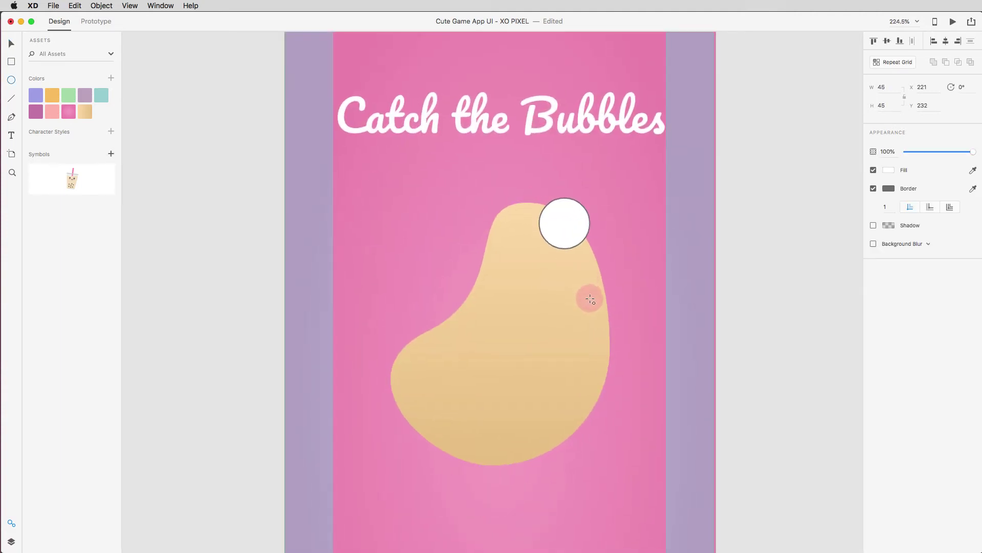
pyautogui.click(873, 188)
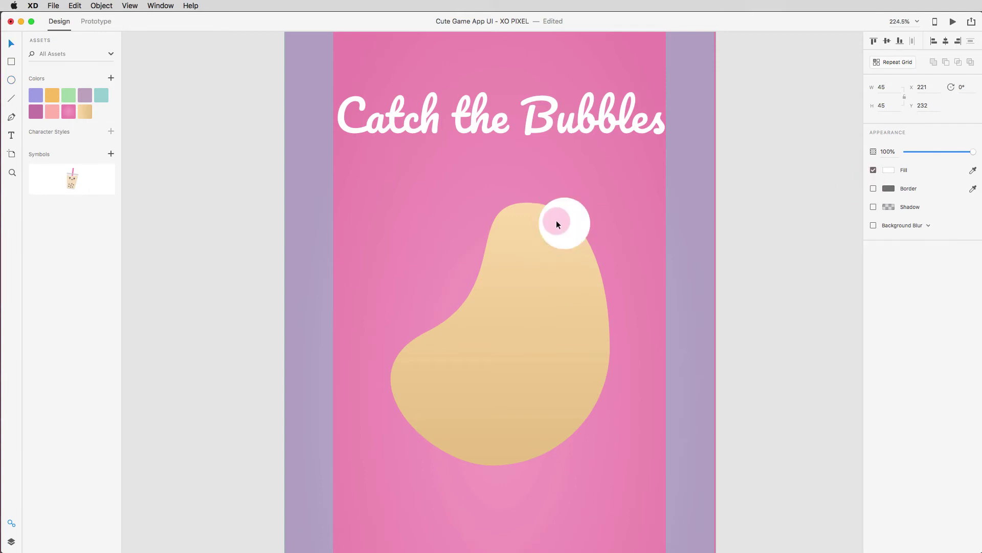
pyautogui.moveTo(556, 220)
pyautogui.mouseDown()
pyautogui.moveTo(535, 222)
pyautogui.moveTo(552, 232)
pyautogui.mouseUp()
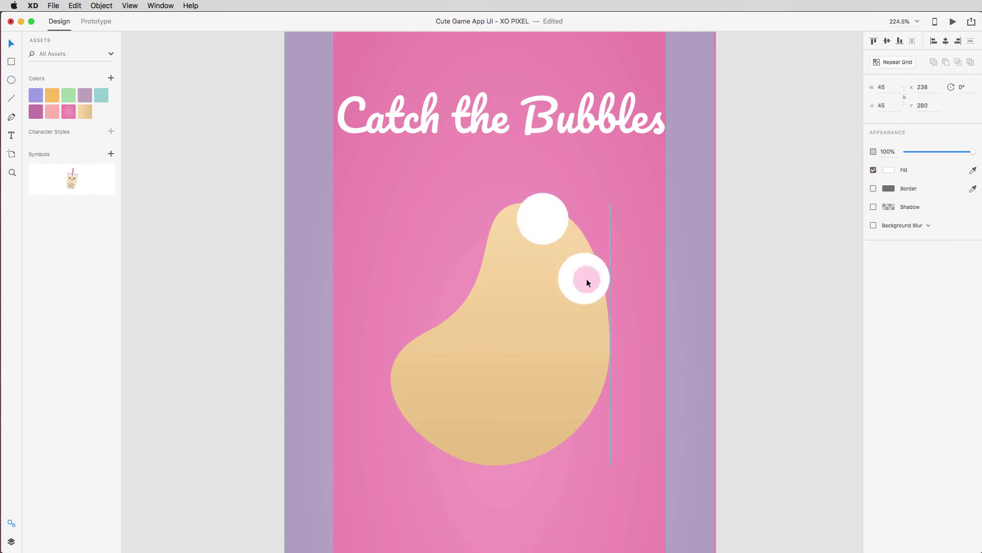
# Duplicate, resize and place more circles across the blob, including a big centre bubble
pyautogui.moveTo(589, 285); pyautogui.dragTo(586, 376)
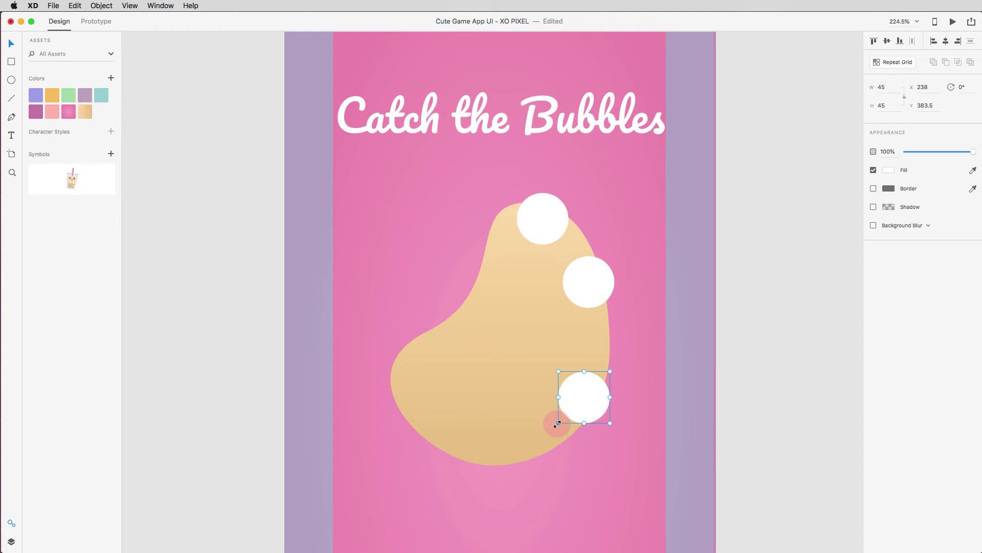
pyautogui.moveTo(559, 418)
pyautogui.mouseDown()
pyautogui.moveTo(540, 442)
pyautogui.moveTo(568, 388)
pyautogui.moveTo(412, 440)
pyautogui.mouseUp()
pyautogui.click(590, 290)
pyautogui.click(563, 385)
pyautogui.press('super+d')
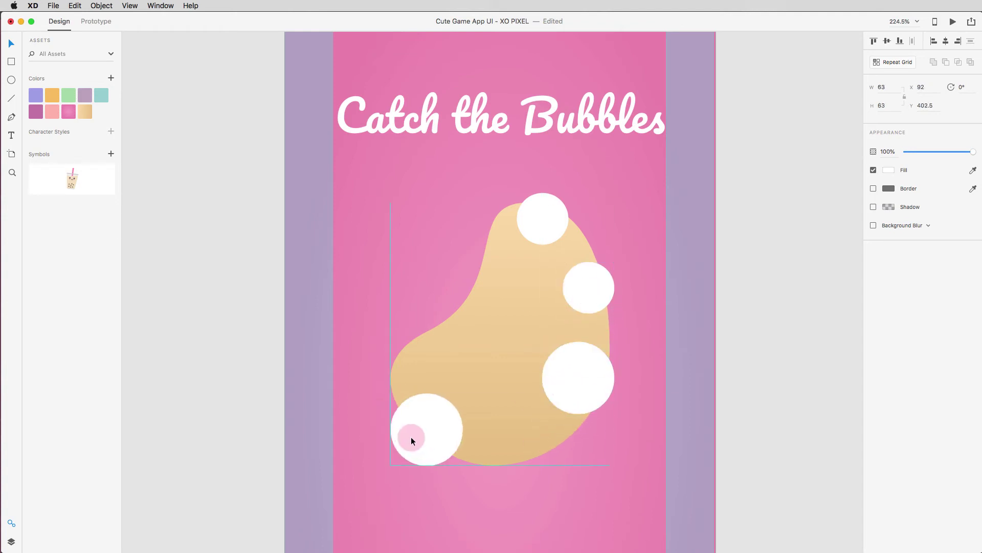
pyautogui.click(588, 286)
pyautogui.press('super+d')
pyautogui.moveTo(589, 280)
pyautogui.mouseDown()
pyautogui.moveTo(421, 338)
pyautogui.moveTo(425, 367)
pyautogui.moveTo(503, 397)
pyautogui.moveTo(479, 417)
pyautogui.moveTo(500, 454)
pyautogui.moveTo(474, 500)
pyautogui.moveTo(494, 477)
pyautogui.moveTo(486, 308)
pyautogui.moveTo(542, 345)
pyautogui.moveTo(548, 364)
pyautogui.mouseUp()
pyautogui.press('super+d')
pyautogui.press('super+d')
pyautogui.press('super+d')
pyautogui.moveTo(491, 313); pyautogui.dragTo(481, 312)
pyautogui.click(557, 216)
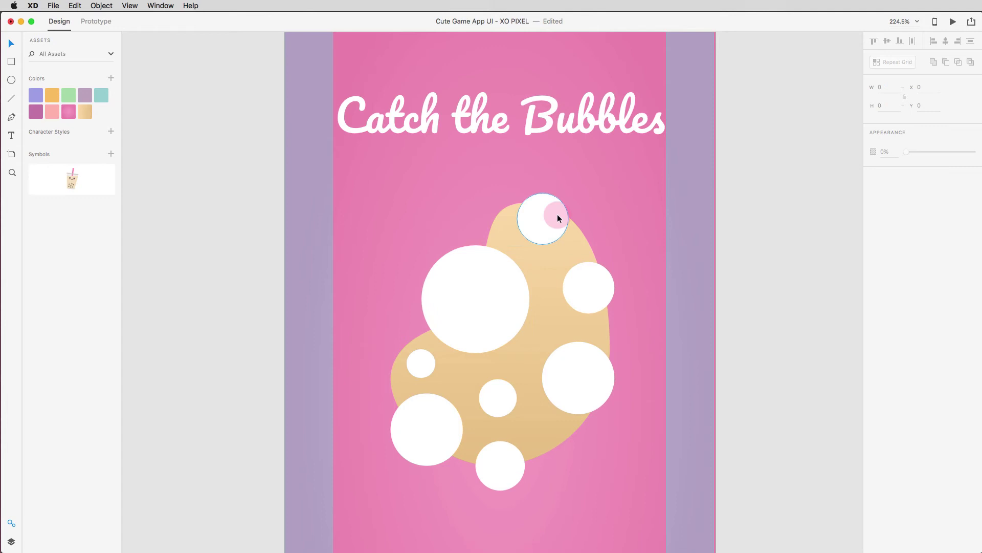
# Colour the top bubble green, right teal, larger right purple and bottom orange
pyautogui.click(69, 94)
pyautogui.click(589, 288)
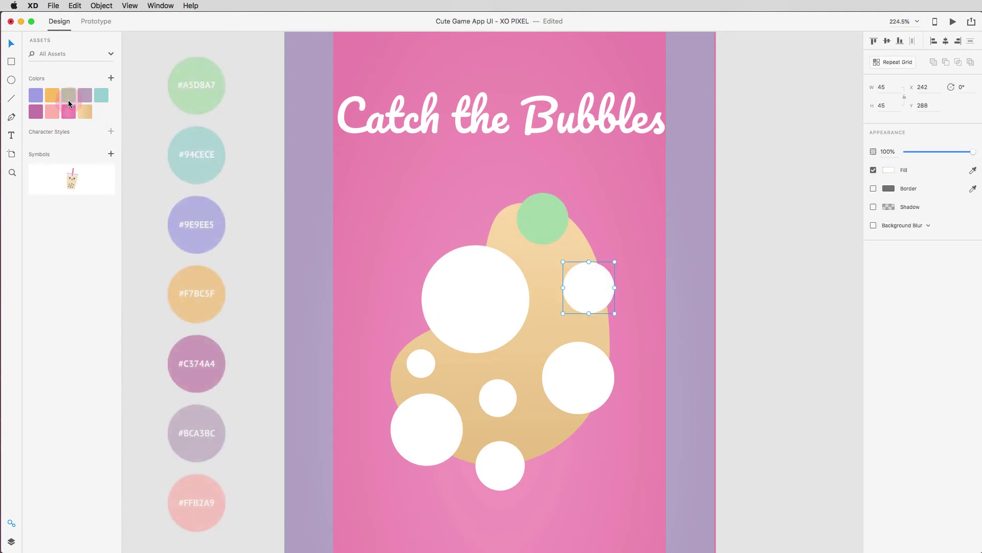
pyautogui.click(101, 94)
pyautogui.click(578, 378)
pyautogui.click(36, 94)
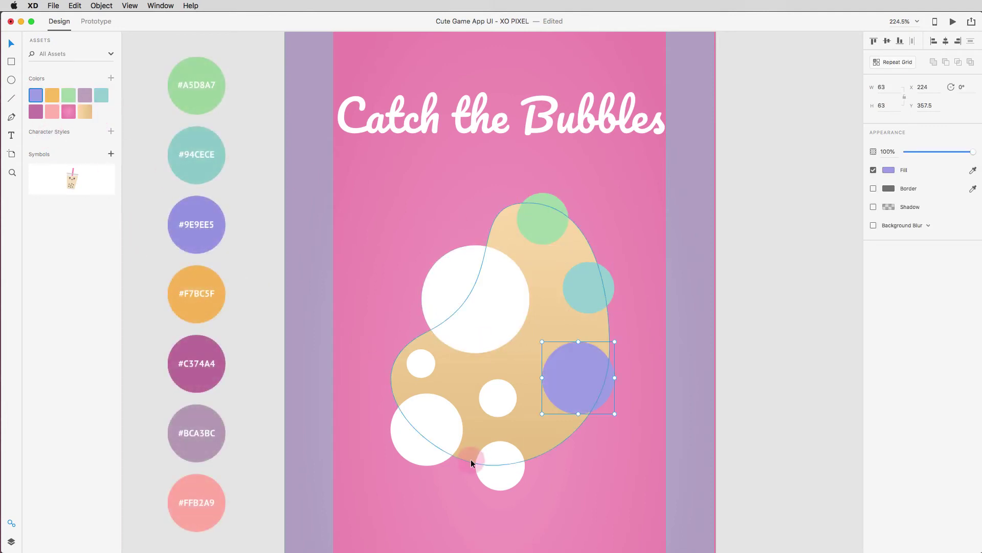
pyautogui.click(500, 465)
pyautogui.click(51, 94)
# Colour the lower-left bubble #C374A4, small left #BCA3BC, small lower green, centre #FFB2A9
pyautogui.click(415, 430)
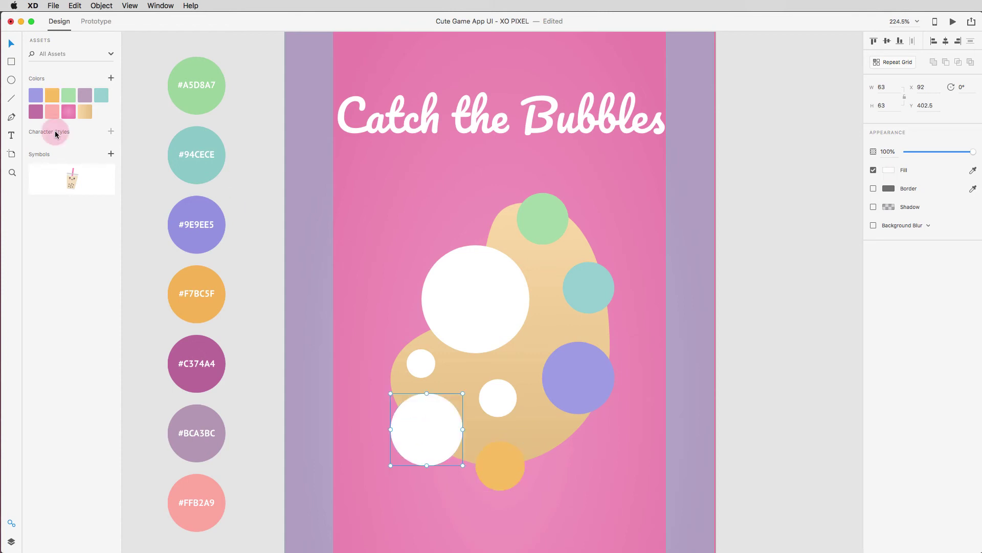
pyautogui.click(36, 111)
pyautogui.click(420, 363)
pyautogui.click(84, 95)
pyautogui.click(498, 397)
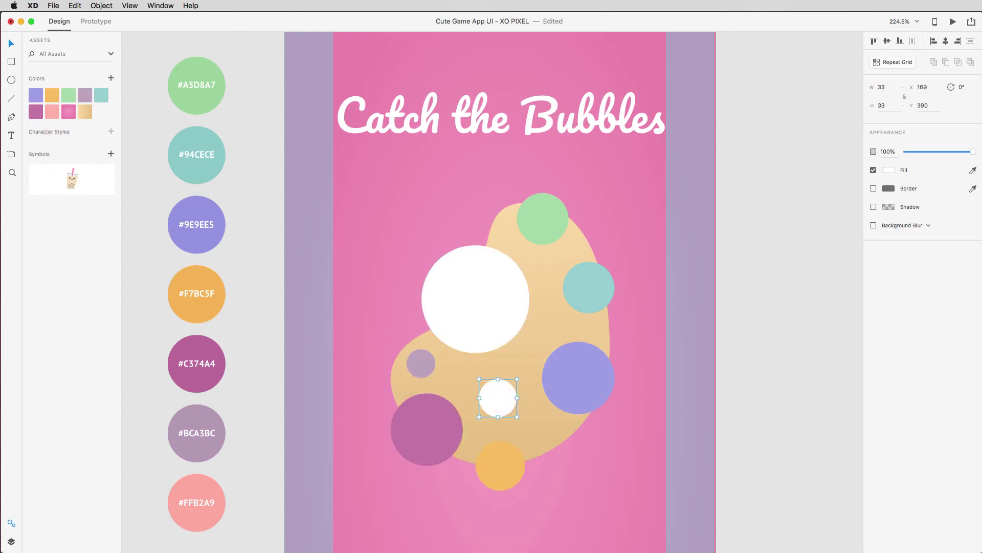
pyautogui.click(69, 95)
pyautogui.click(464, 291)
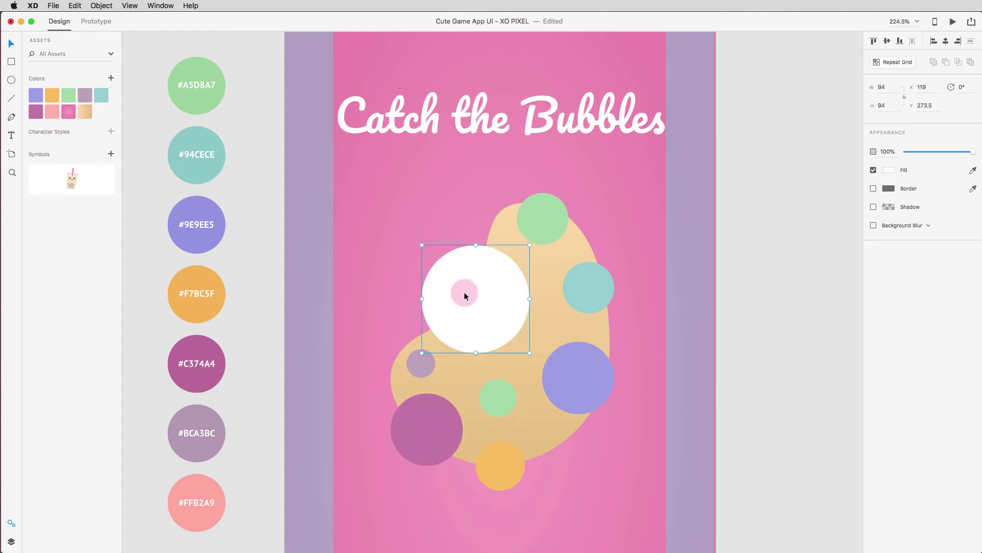
pyautogui.click(51, 111)
# Enlarge the pink centre bubble and reposition it up and left
pyautogui.click(204, 195)
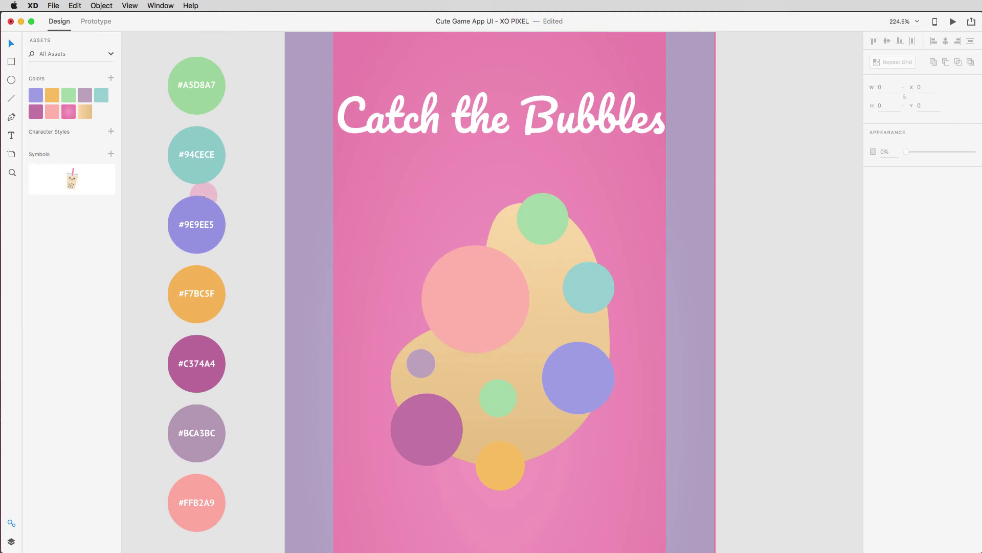
pyautogui.moveTo(475, 316); pyautogui.dragTo(497, 326)
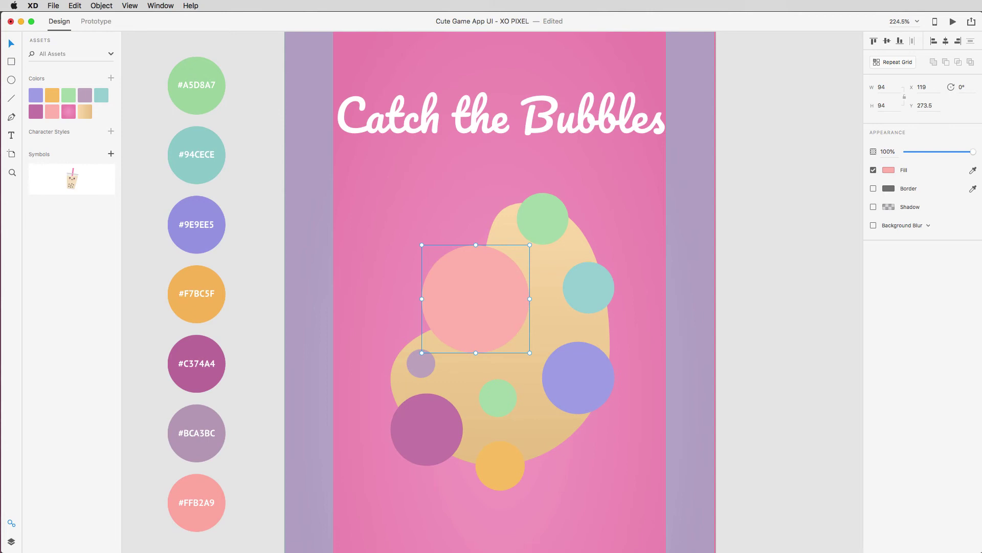
pyautogui.moveTo(530, 352); pyautogui.dragTo(557, 372)
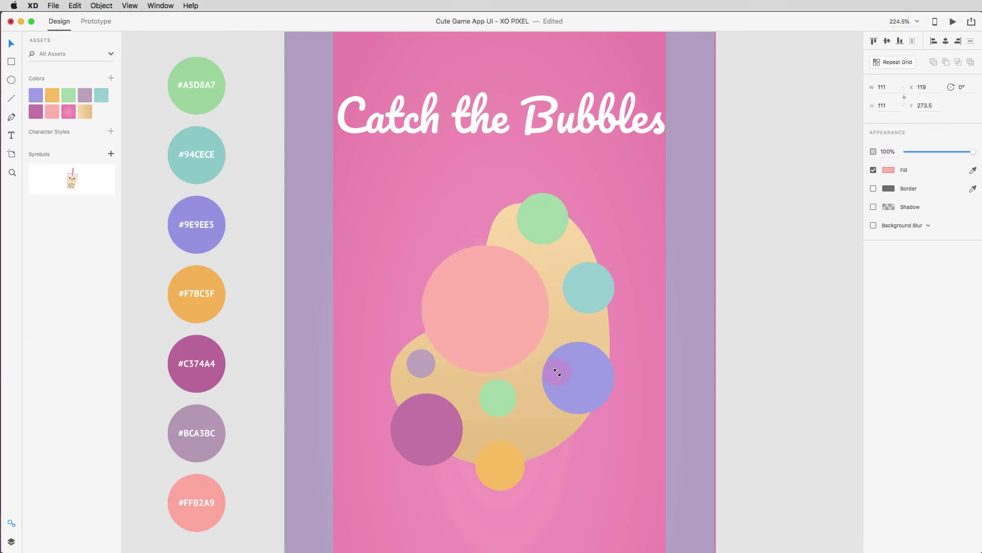
pyautogui.moveTo(506, 323); pyautogui.dragTo(512, 301)
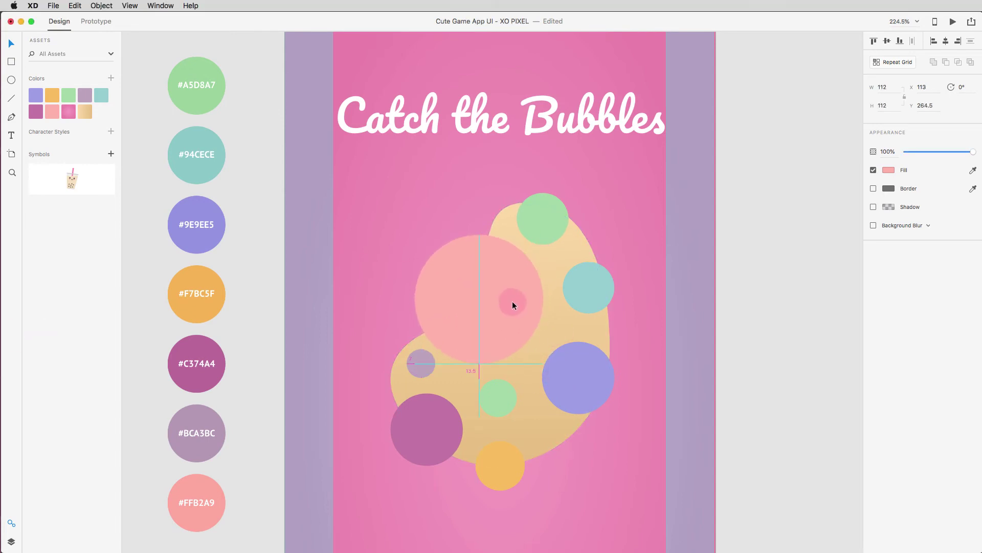
pyautogui.moveTo(521, 291); pyautogui.dragTo(520, 287)
# Nudge the pink bubble, then add a drop shadow to all the coloured bubbles at once
pyautogui.moveTo(459, 285); pyautogui.dragTo(456, 280)
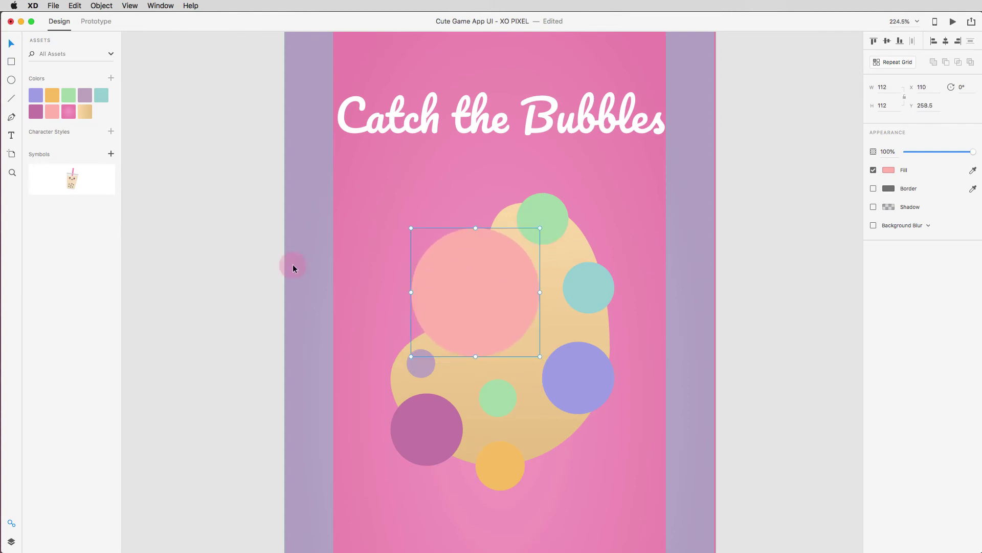
pyautogui.click(293, 269)
pyautogui.click(543, 220)
pyautogui.keyDown('shift'); pyautogui.click(476, 292); pyautogui.keyUp('shift')
pyautogui.keyDown('shift'); pyautogui.click(588, 287); pyautogui.keyUp('shift')
pyautogui.keyDown('shift'); pyautogui.click(535, 384); pyautogui.keyUp('shift')
pyautogui.keyDown('shift'); pyautogui.click(422, 368); pyautogui.keyUp('shift')
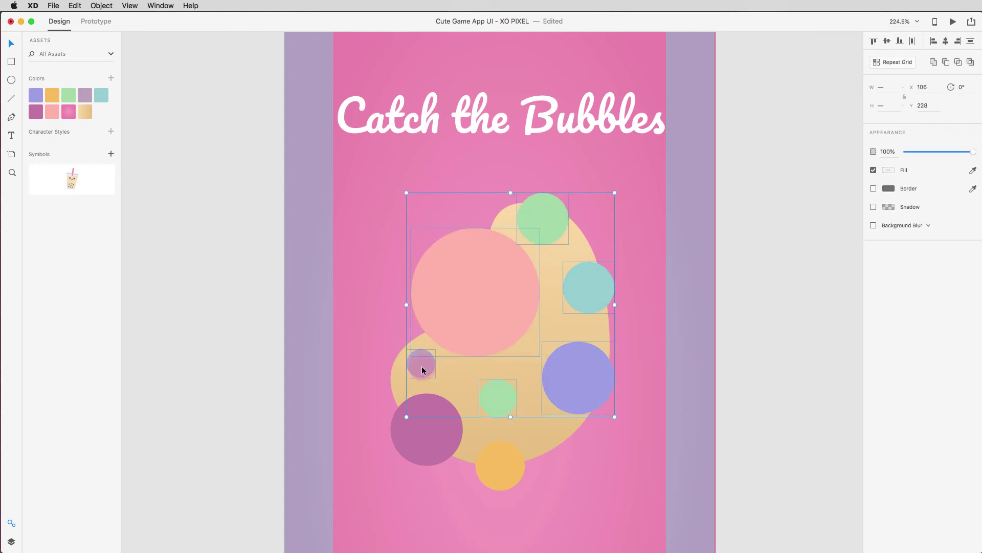
pyautogui.keyDown('shift'); pyautogui.click(426, 431); pyautogui.keyUp('shift')
pyautogui.keyDown('shift'); pyautogui.click(499, 472); pyautogui.keyUp('shift')
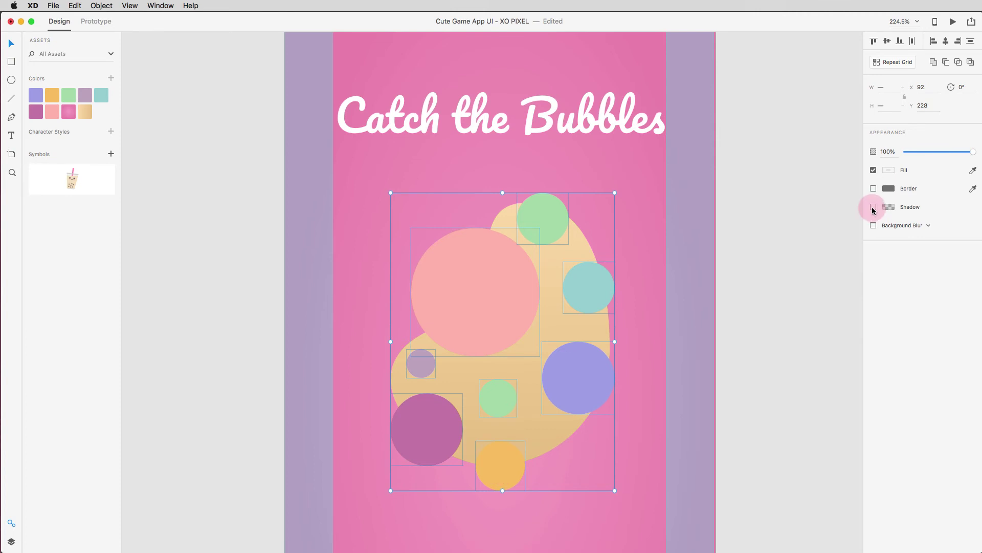
pyautogui.click(806, 241)
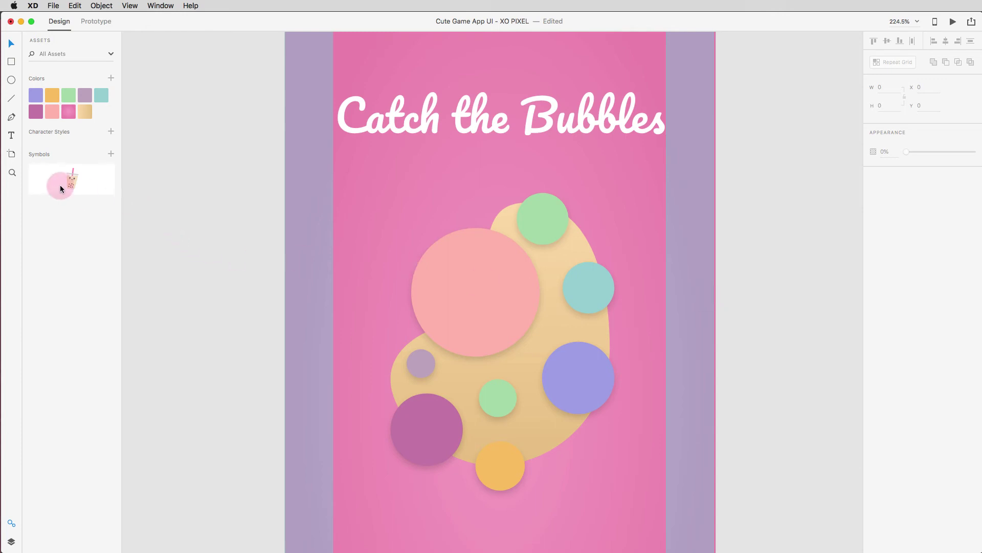
# Drag the bubble tea character from Assets over the bubbles, then zoom to fit the artboard
pyautogui.moveTo(60, 185)
pyautogui.mouseDown()
pyautogui.moveTo(496, 316)
pyautogui.moveTo(515, 344)
pyautogui.moveTo(497, 353)
pyautogui.mouseUp()
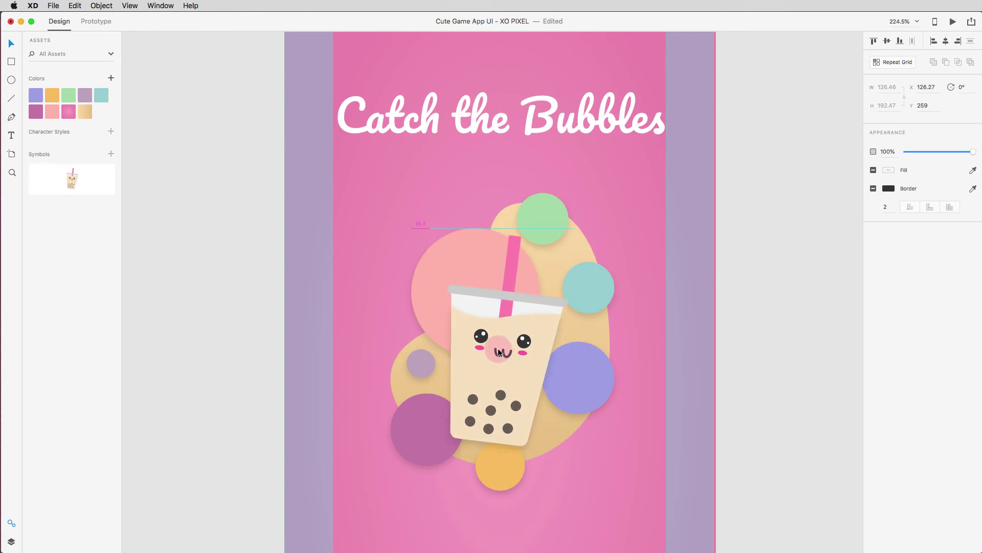
pyautogui.moveTo(497, 352); pyautogui.dragTo(505, 351)
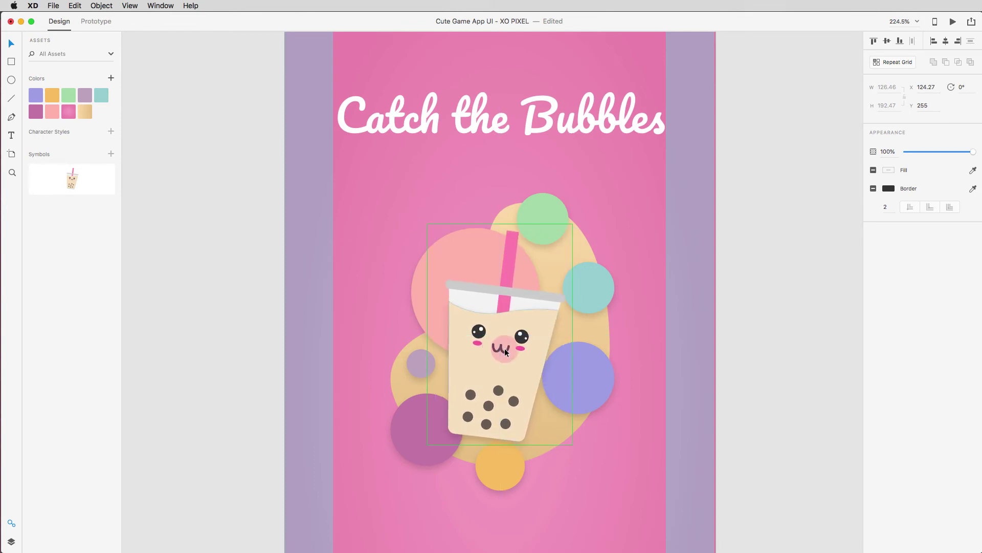
pyautogui.click(632, 369)
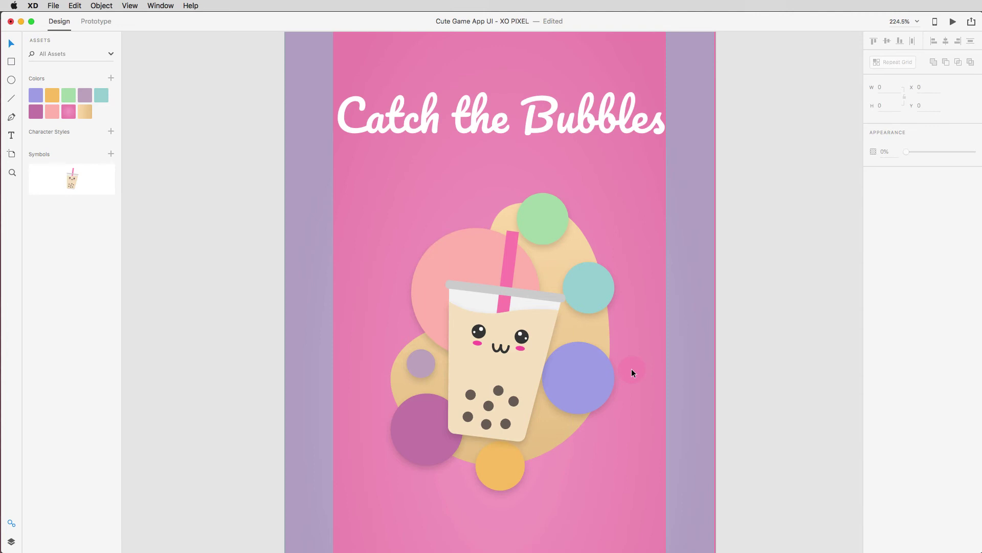
pyautogui.press('super+0')
pyautogui.press('r')
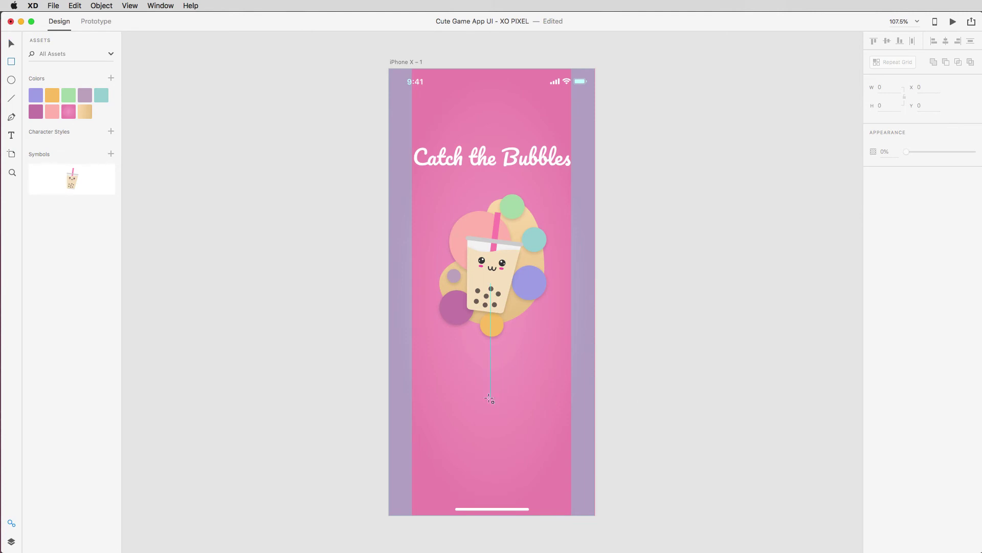
# Draw a wide borderless rectangle below the illustration with corner radius 20 and teal fill
pyautogui.moveTo(412, 373)
pyautogui.mouseDown()
pyautogui.moveTo(483, 405)
pyautogui.moveTo(572, 402)
pyautogui.mouseUp()
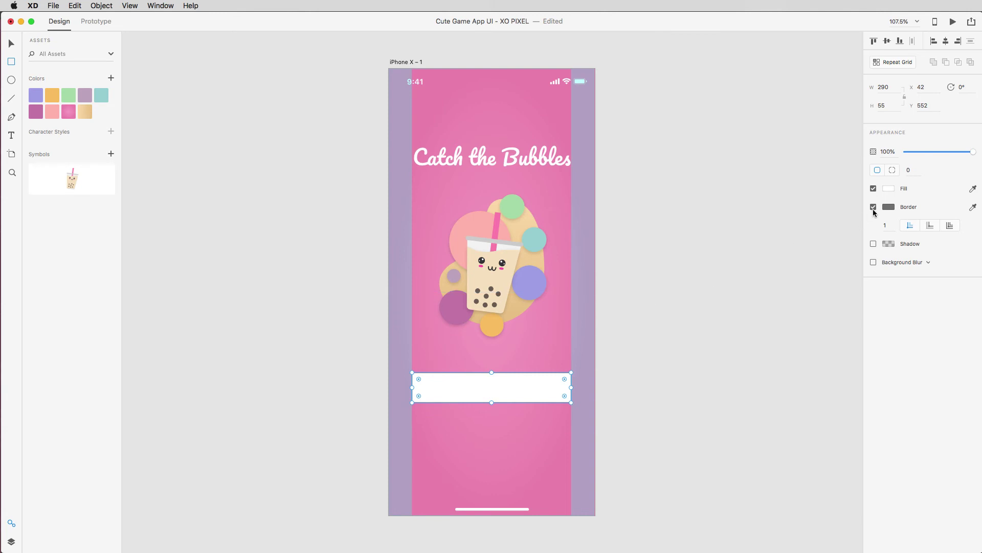
pyautogui.click(874, 207)
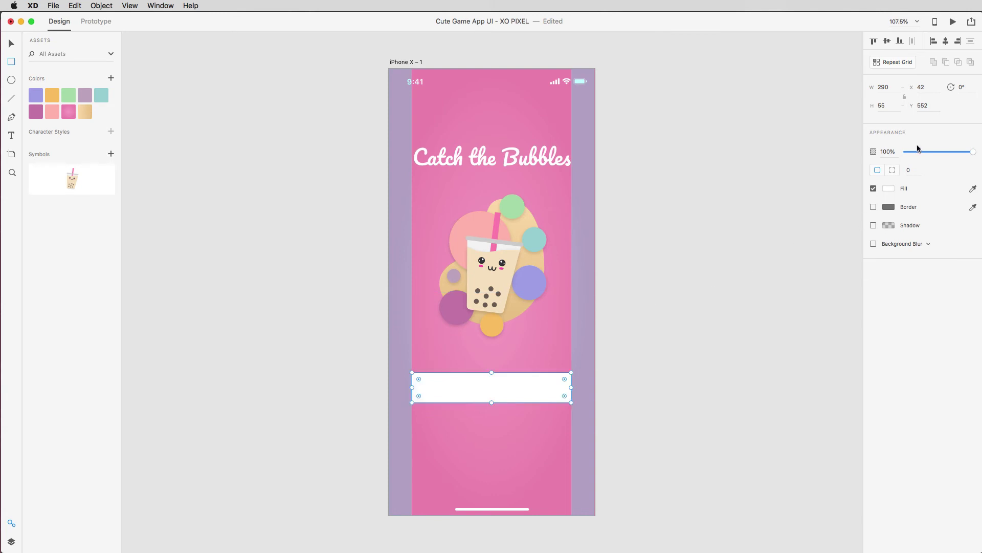
pyautogui.click(910, 170)
pyautogui.write('20')
pyautogui.press('Return')
pyautogui.click(102, 94)
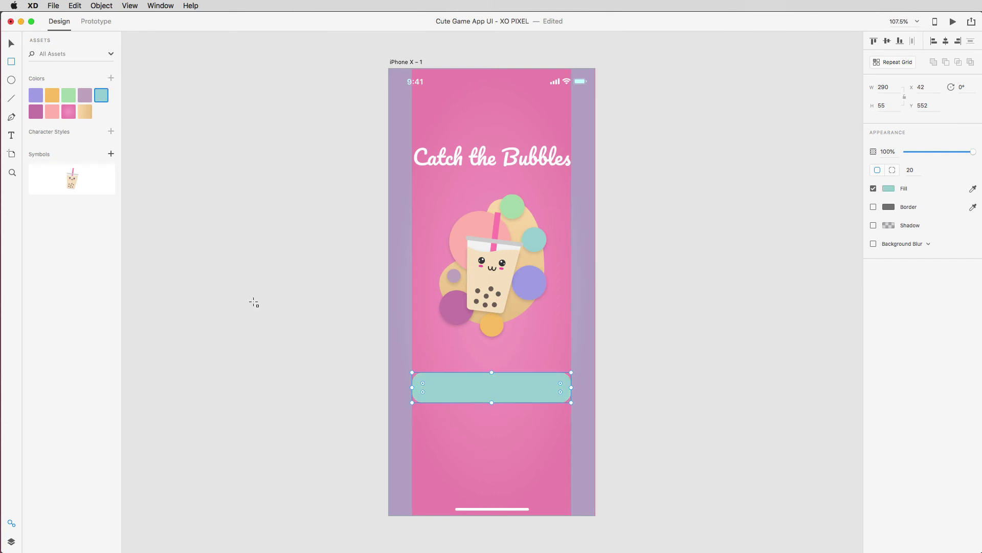
pyautogui.click(358, 360)
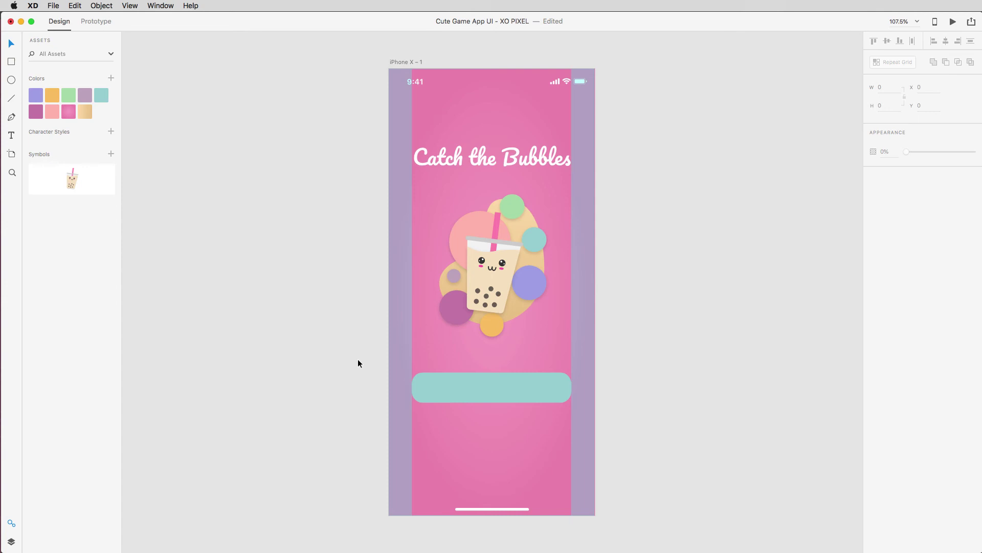
# Add a 'GET STARTED' text label on the teal button in the Gibson font
pyautogui.press('t')
pyautogui.click(418, 380)
pyautogui.write('GET STARTED')
pyautogui.press('super+a')
pyautogui.click(917, 148)
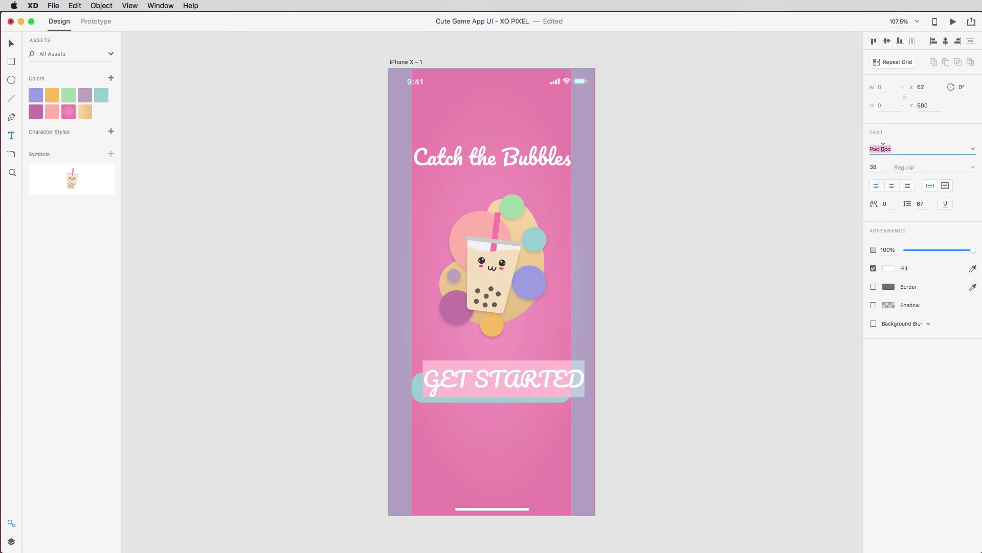
pyautogui.write('Gib')
pyautogui.press('Return')
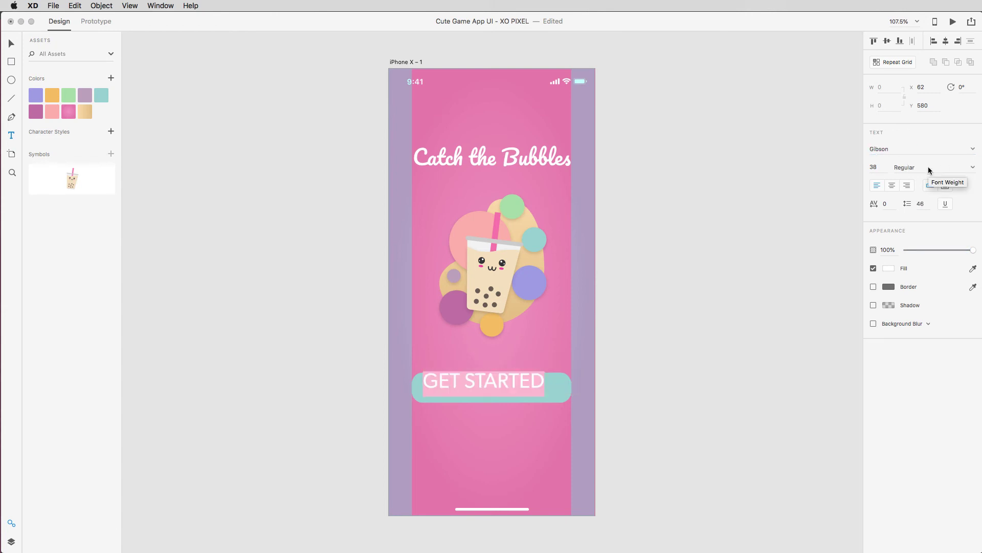
pyautogui.write('24')
# Give the label size 24, SemiBold weight and letter spacing 50, centred on the button
pyautogui.press('Return')
pyautogui.click(961, 168)
pyautogui.click(922, 213)
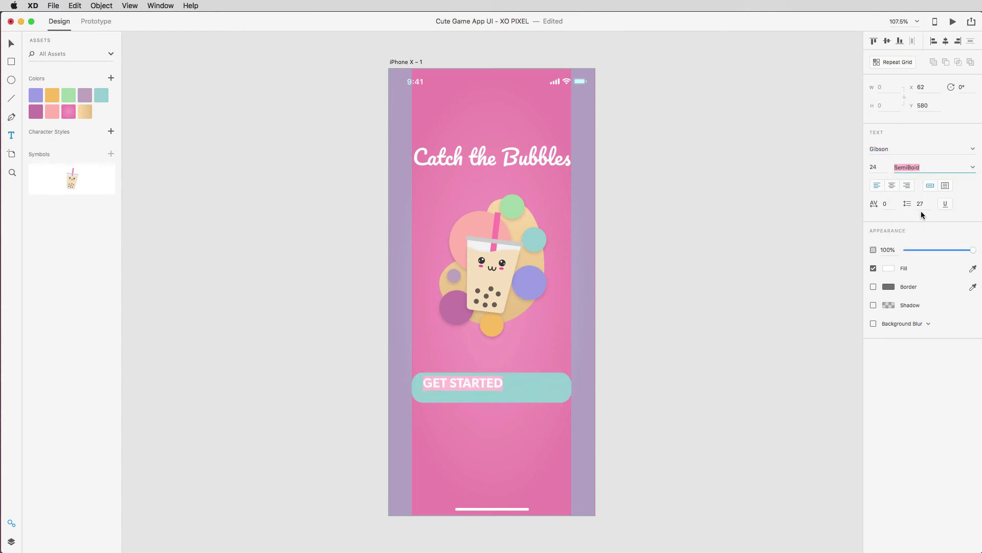
pyautogui.click(885, 204)
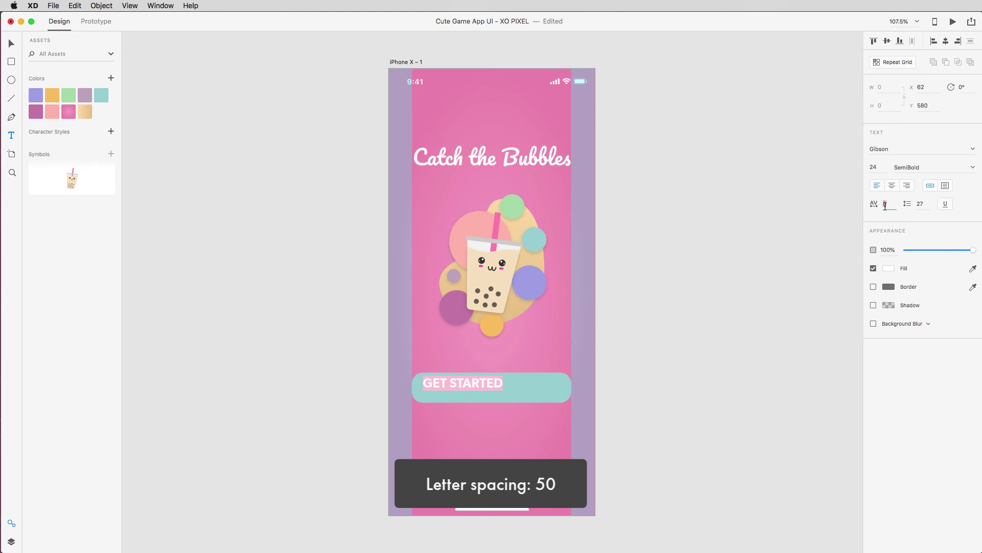
pyautogui.write('50')
pyautogui.press('Return')
pyautogui.click(946, 40)
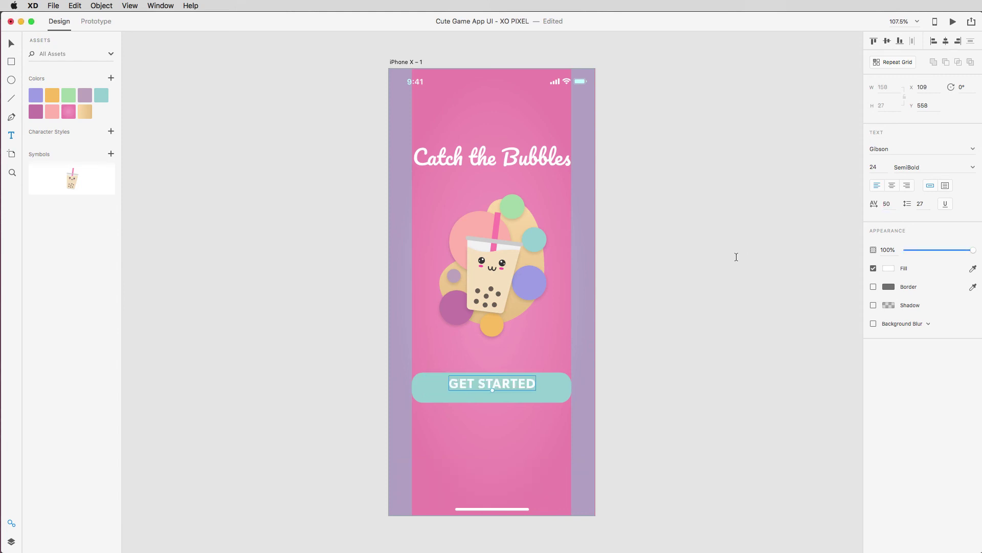
pyautogui.press('Escape')
pyautogui.press('Escape')
pyautogui.press('Escape')
pyautogui.scroll(5, 578, 443)
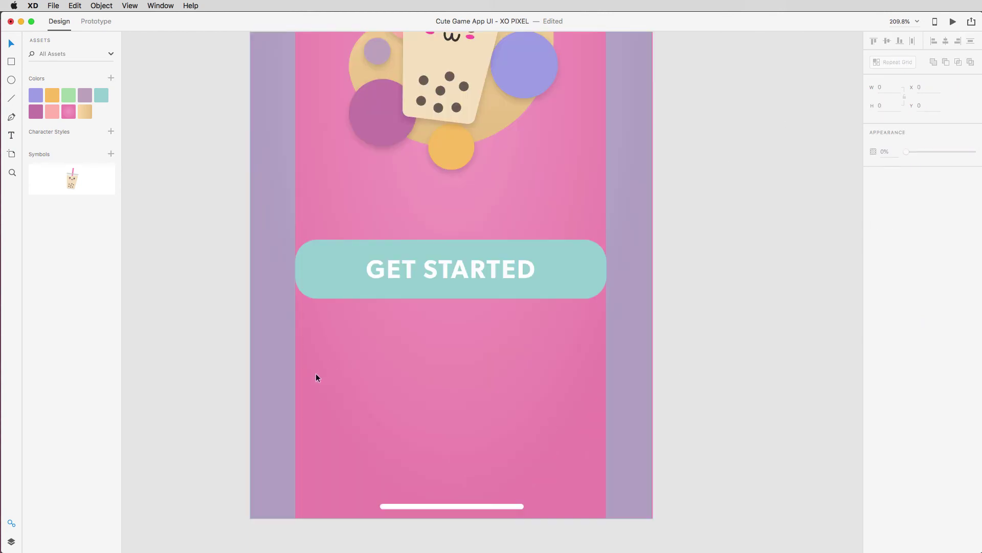
# Add the line 'Don't have an account? Sign Up.' below the button at size 16
pyautogui.press('t')
pyautogui.click(296, 386)
pyautogui.write("Don't h")
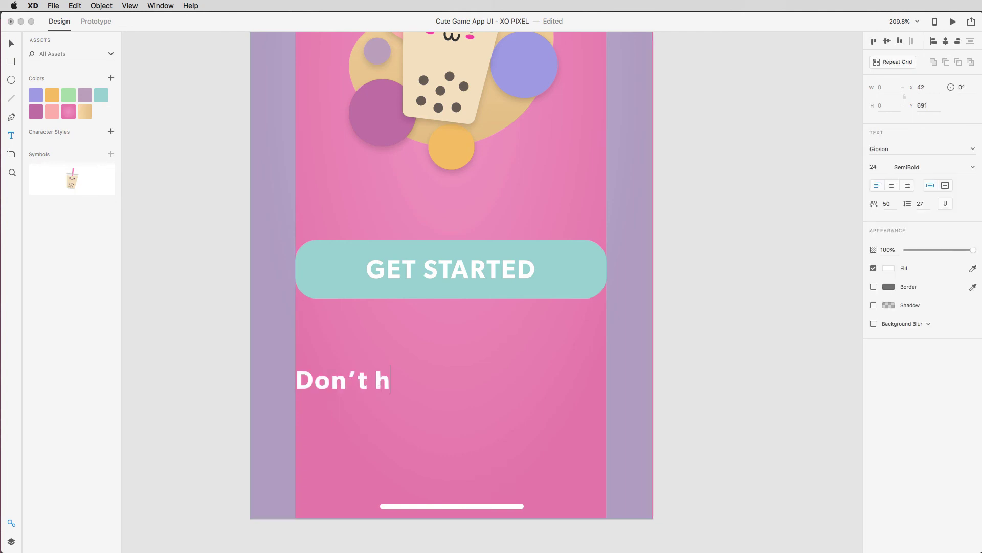
pyautogui.write('ave an account? Sin')
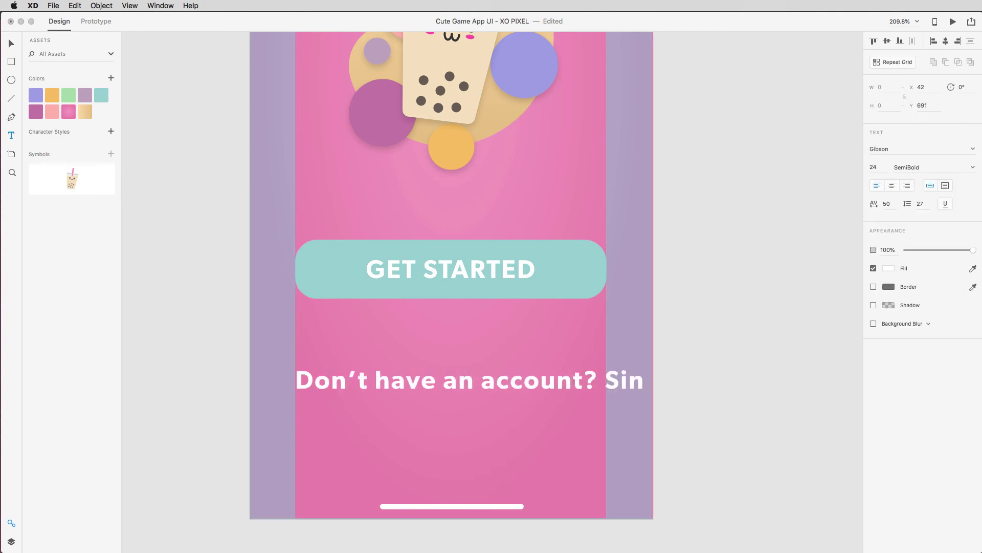
pyautogui.press('BackSpace')
pyautogui.write('gn Up.')
pyautogui.press('super+a')
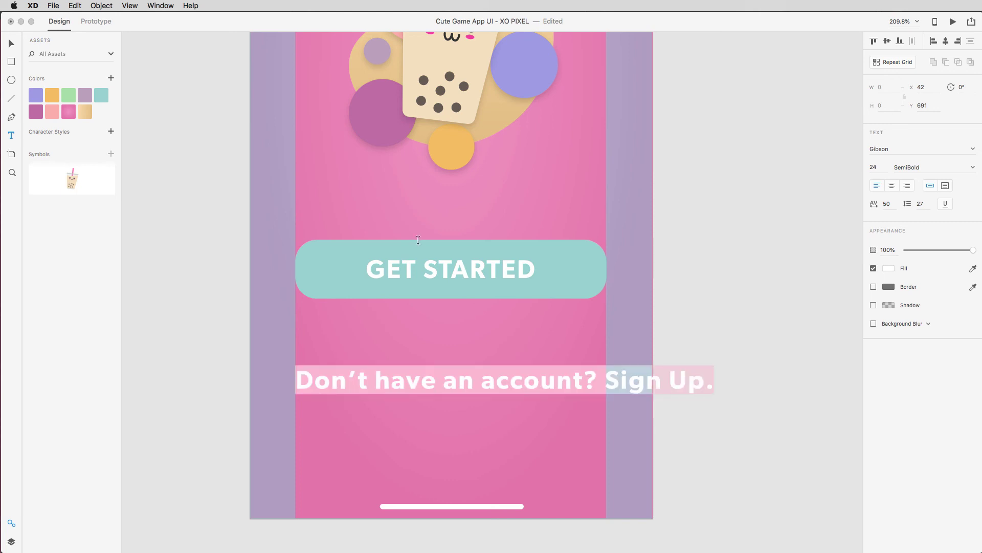
pyautogui.click(875, 167)
pyautogui.write('16')
pyautogui.press('Return')
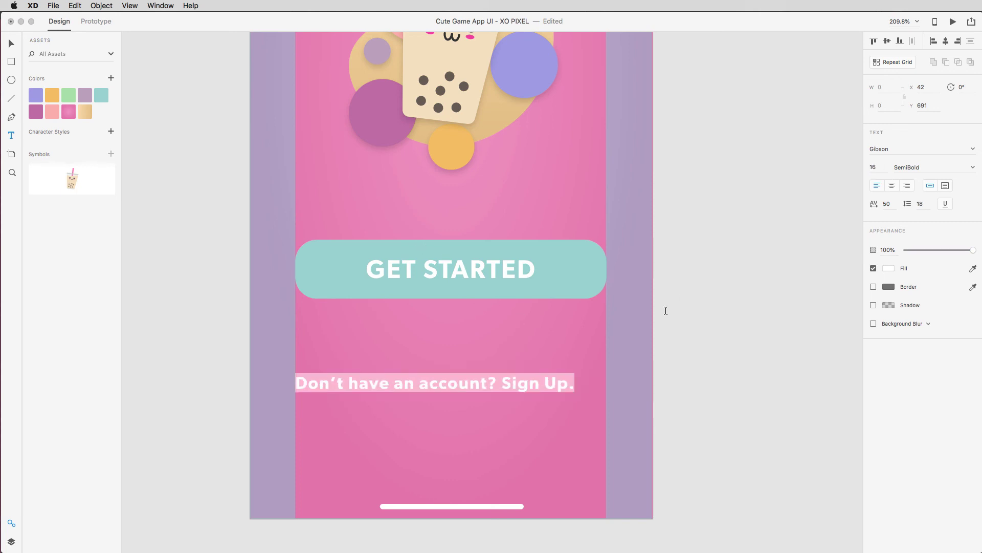
# Make 'Don't have an account?' Regular weight and centre the line horizontally
pyautogui.moveTo(497, 383); pyautogui.dragTo(296, 382)
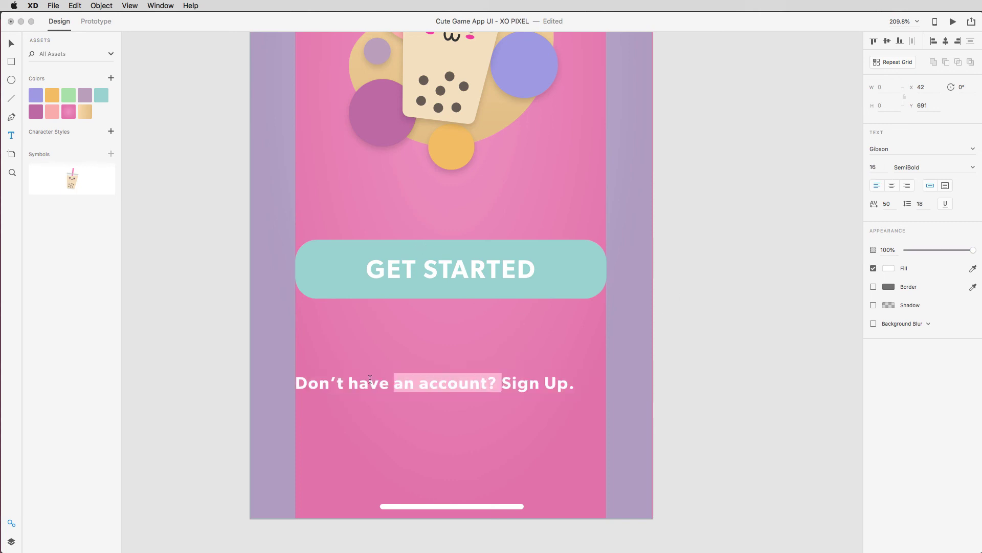
pyautogui.click(972, 167)
pyautogui.click(914, 192)
pyautogui.press('Escape')
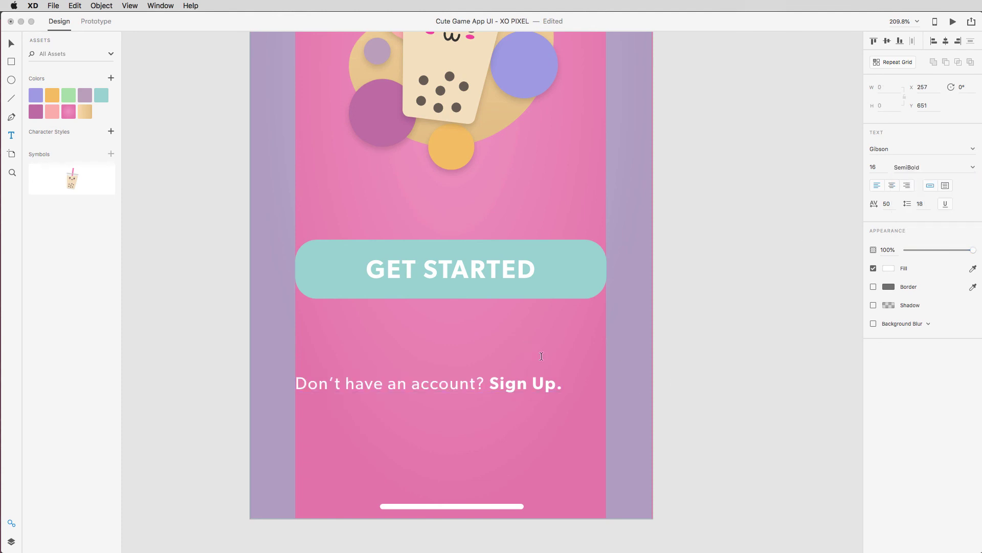
pyautogui.moveTo(538, 388); pyautogui.dragTo(536, 372)
# Deselect the sign-up text and zoom to fit the whole splash screen artboard
pyautogui.click(699, 363)
pyautogui.press('super+0')
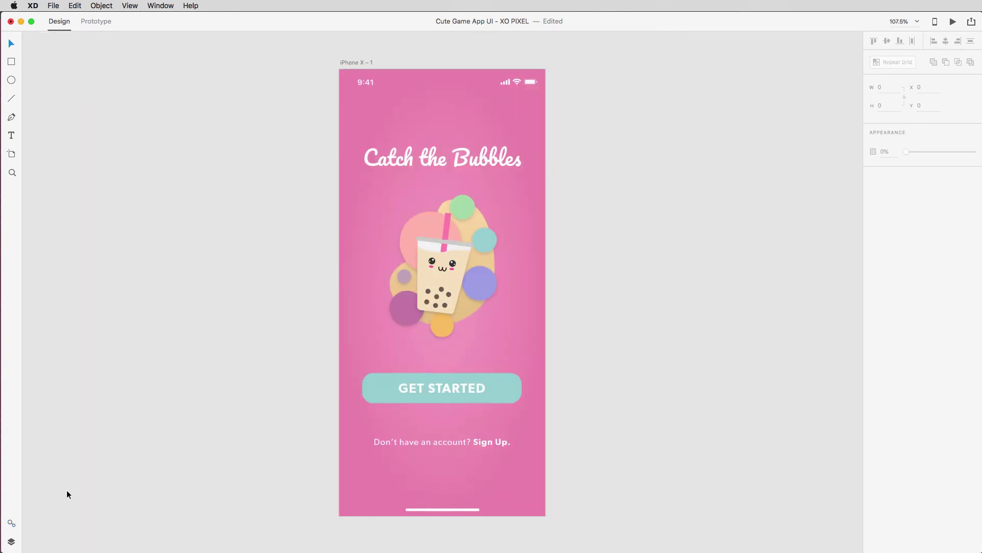